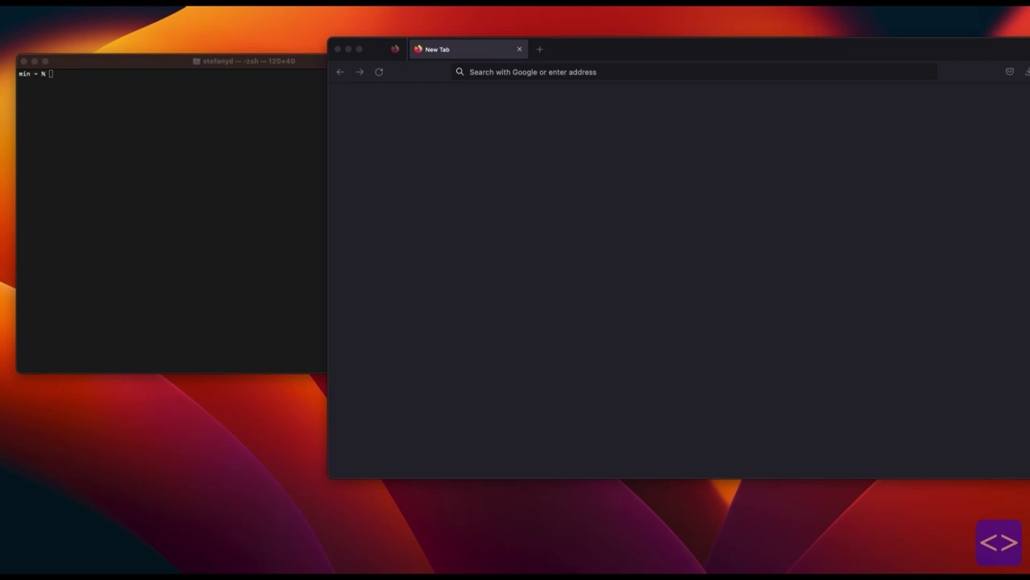
# Load brew.sh in Firefox and copy the Homebrew install command to the clipboard.
pyautogui.click(532, 72)
pyautogui.write('bre')
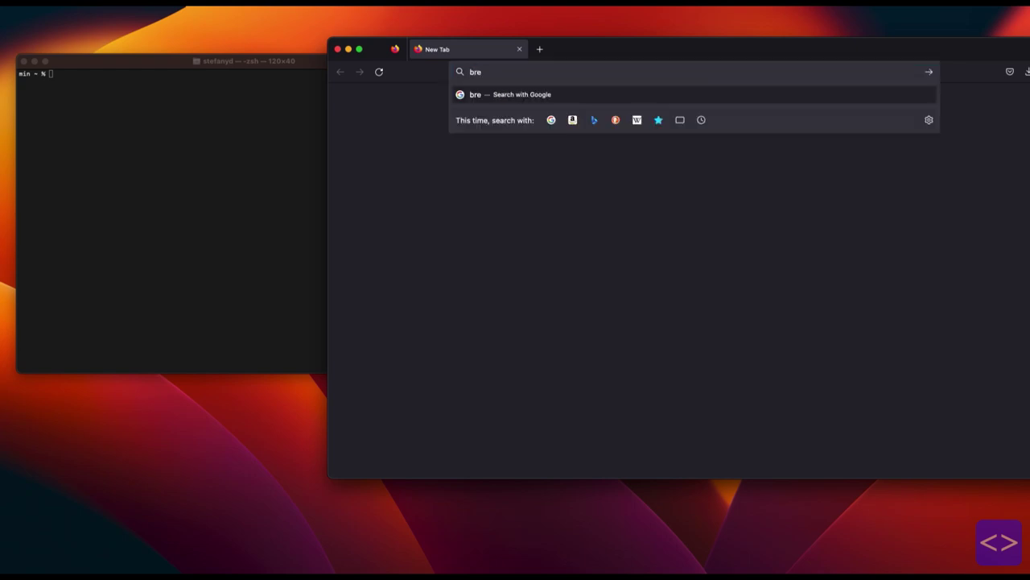
pyautogui.write('w.sh')
pyautogui.press('Return')
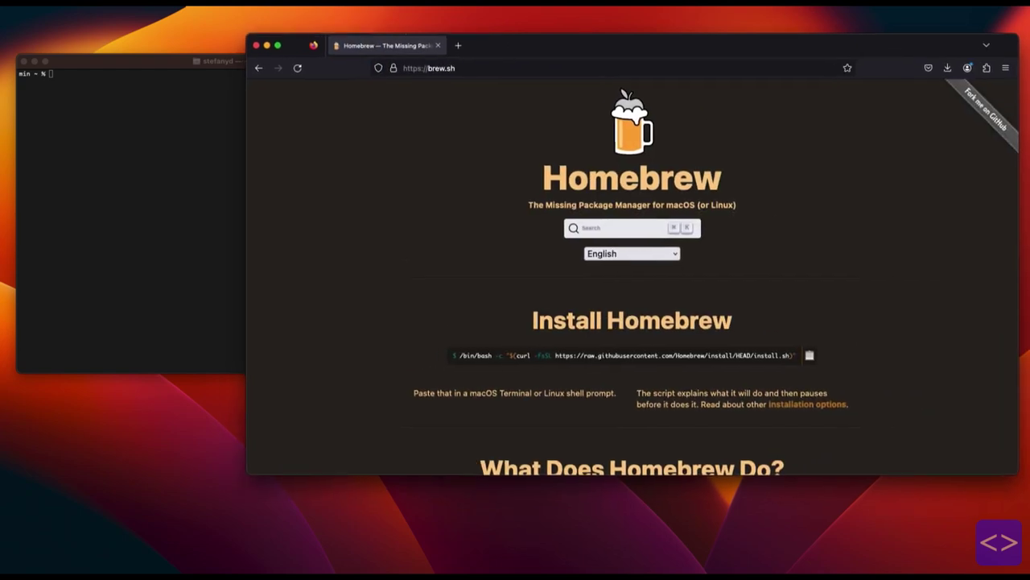
pyautogui.scroll(-2, 632, 278)
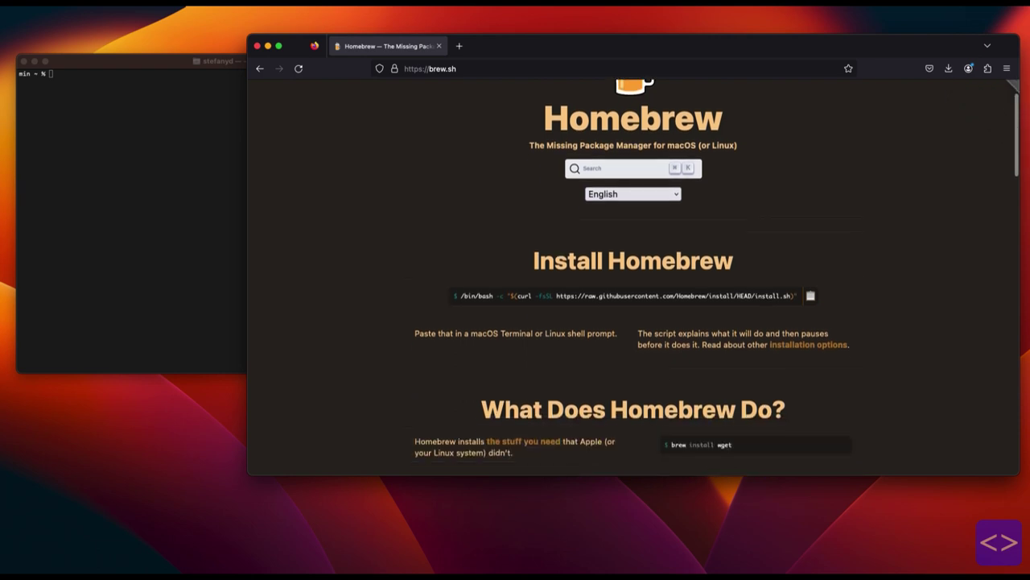
pyautogui.scroll(-1, 811, 290)
pyautogui.click(810, 268)
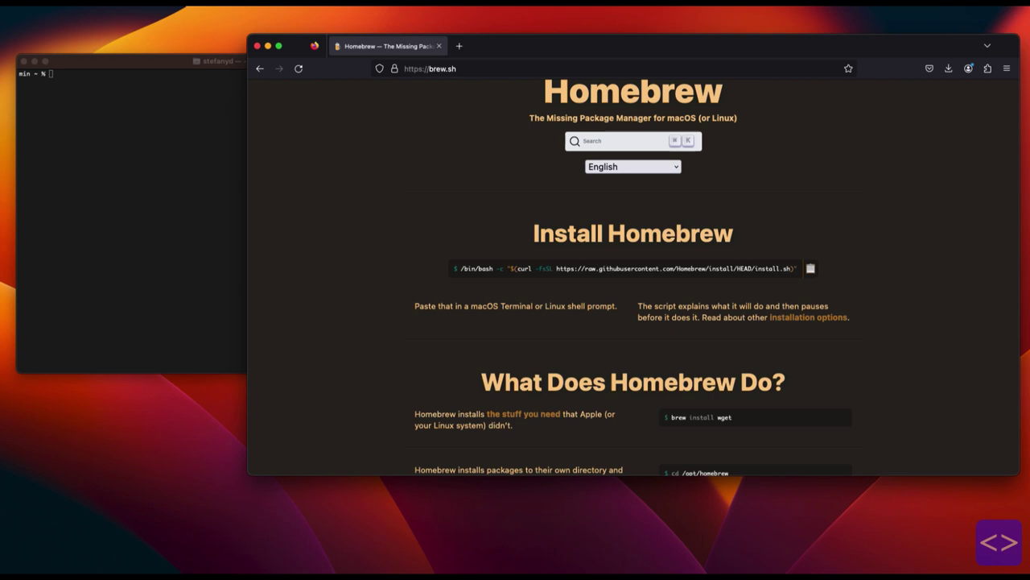
# Paste and run the Homebrew install command in Terminal, entering the password and confirming to continue.
pyautogui.press('super+Tab')
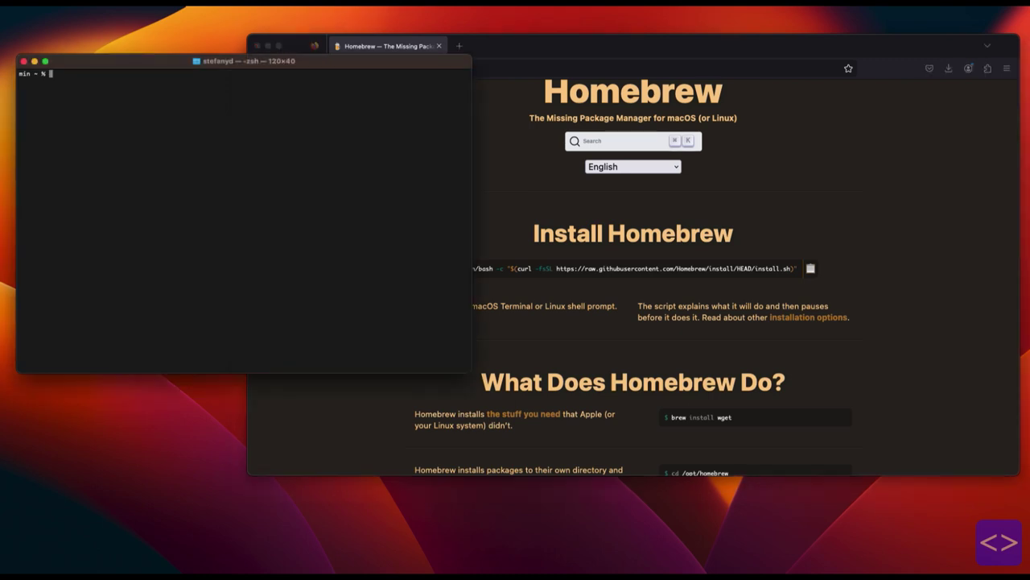
pyautogui.press('super+v')
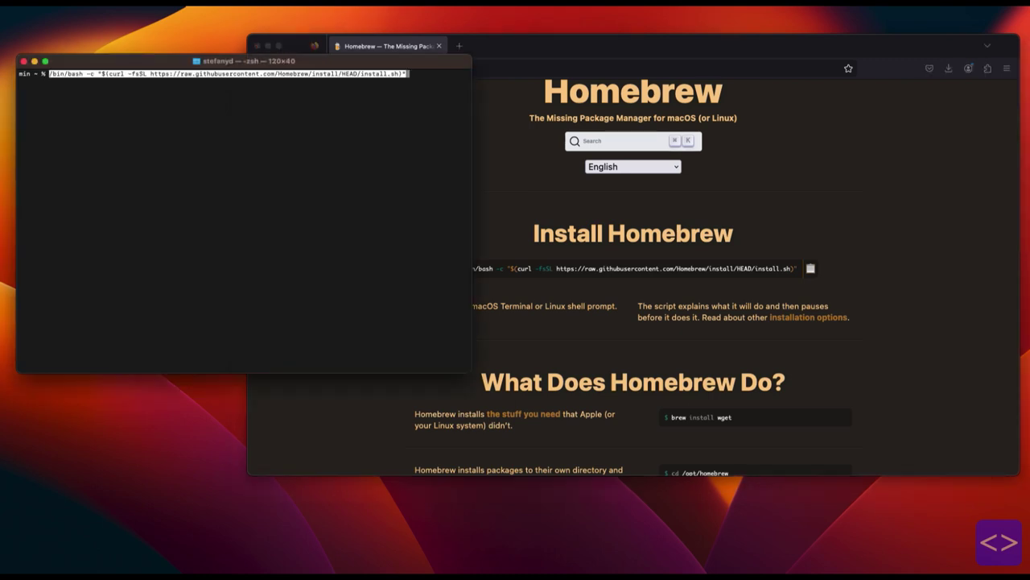
pyautogui.press('Return')
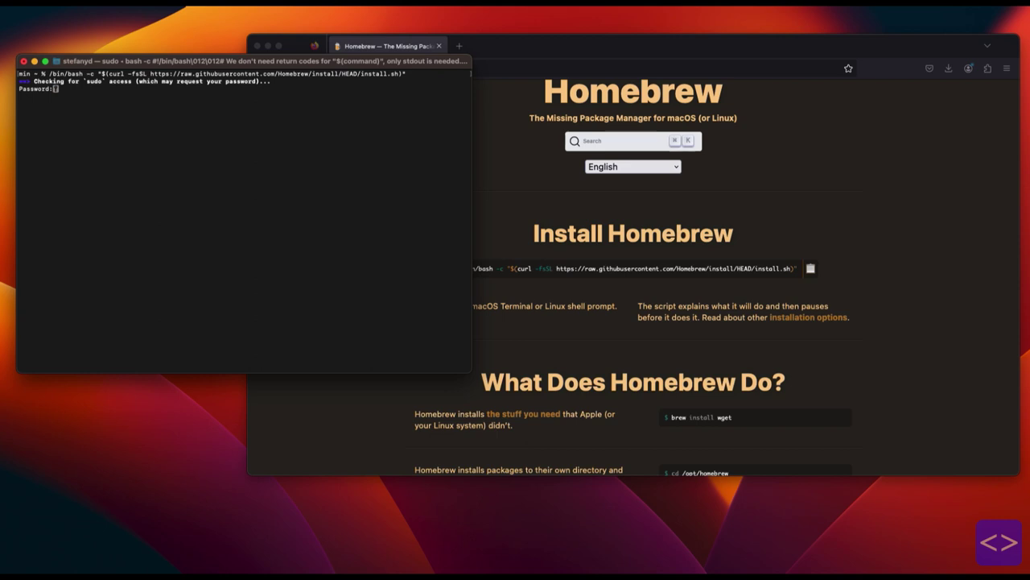
pyautogui.press('Return')
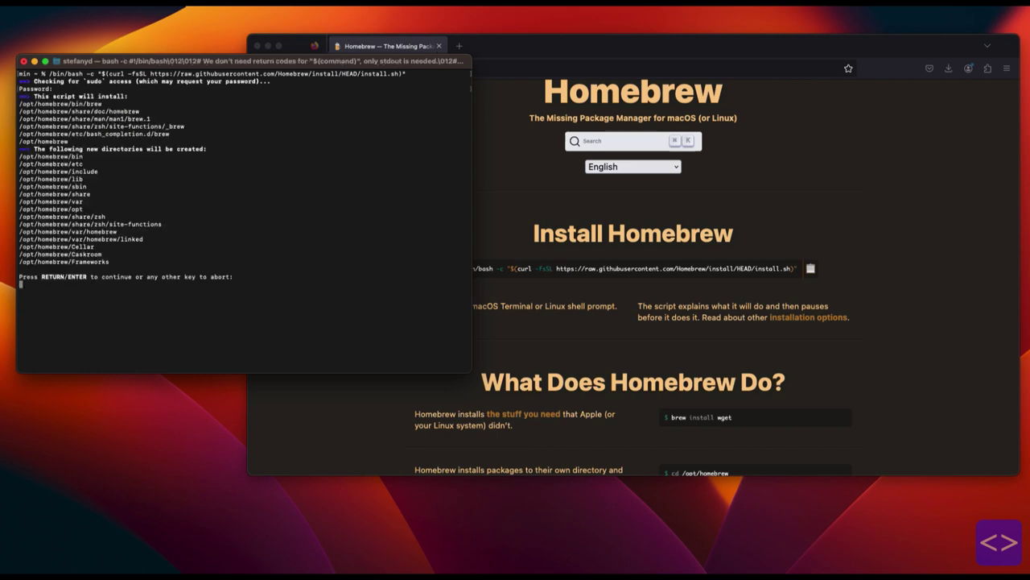
pyautogui.press('Return')
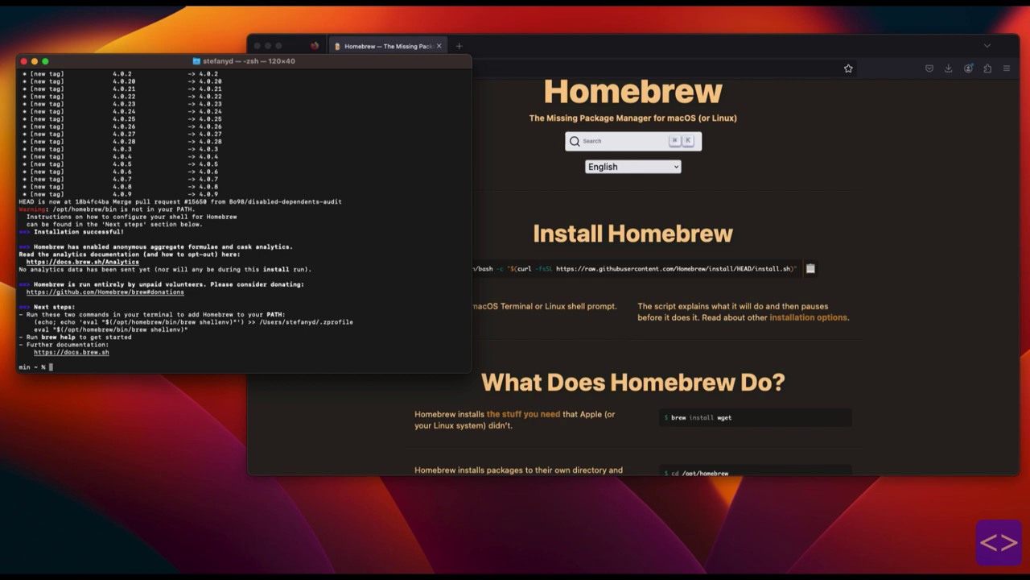
# Run the two 'Next steps' shellenv lines to add Homebrew to the PATH.
pyautogui.moveTo(34, 322); pyautogui.dragTo(188, 330)
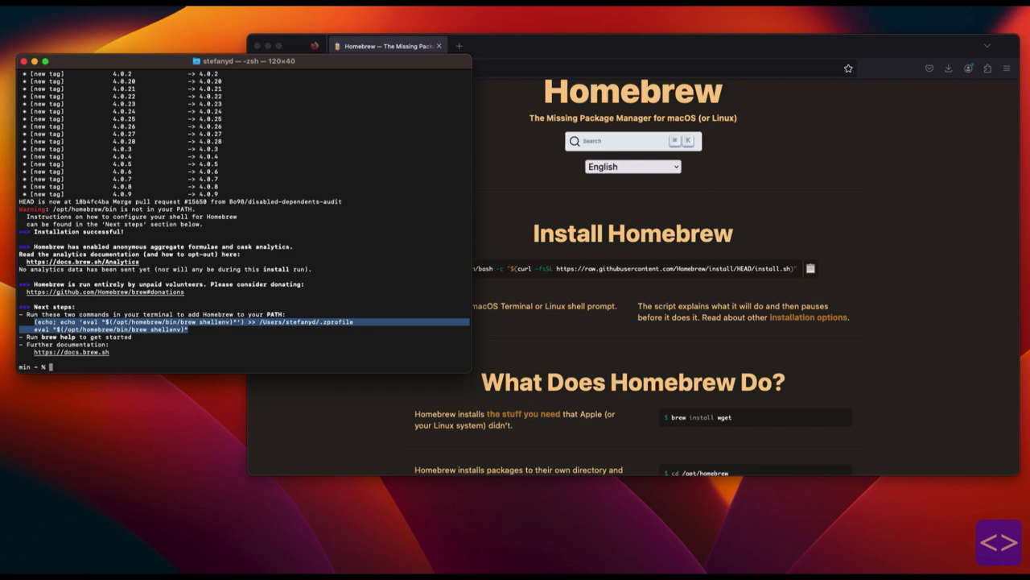
pyautogui.press('super+v')
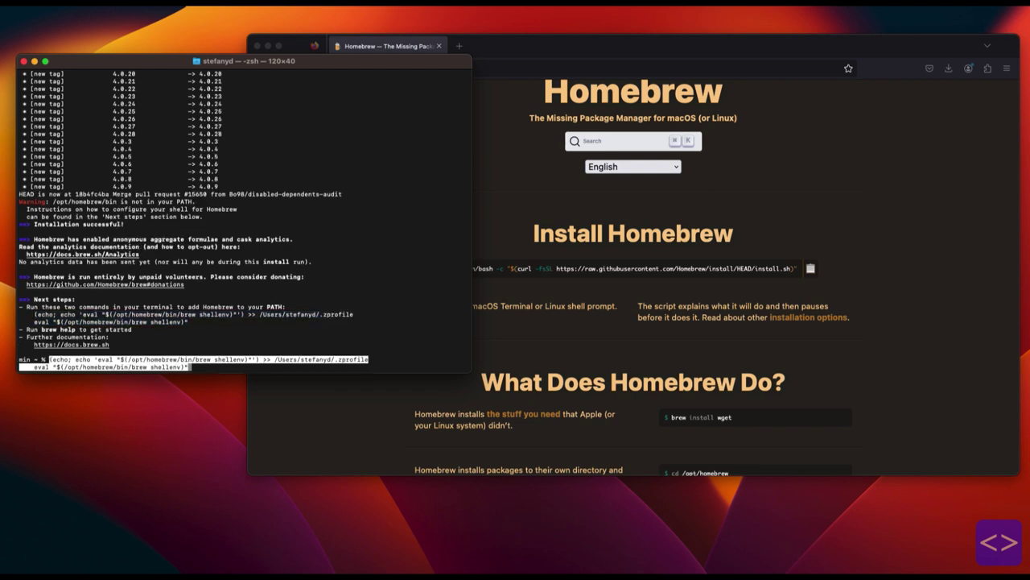
pyautogui.press('Return')
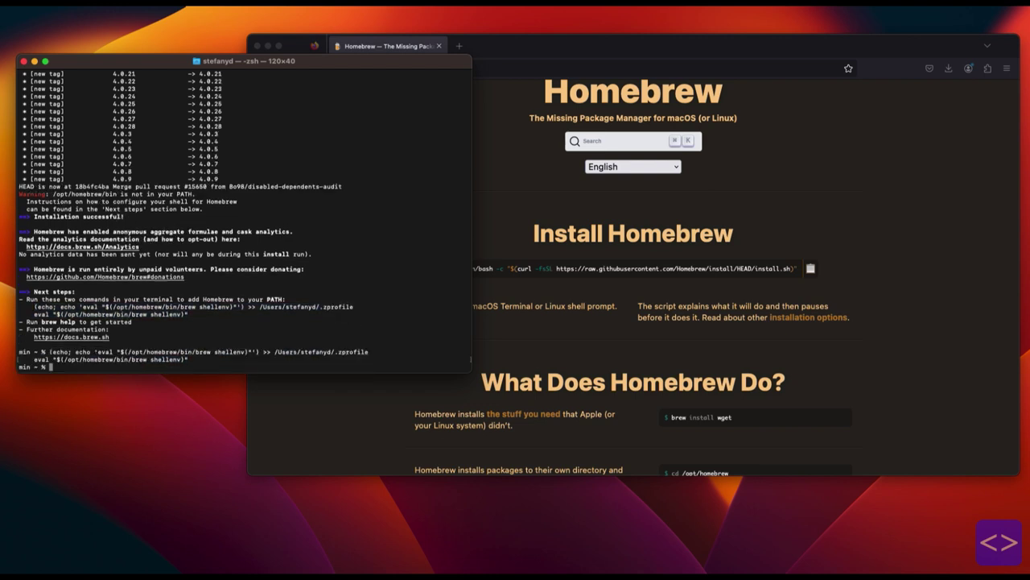
pyautogui.press('super+v')
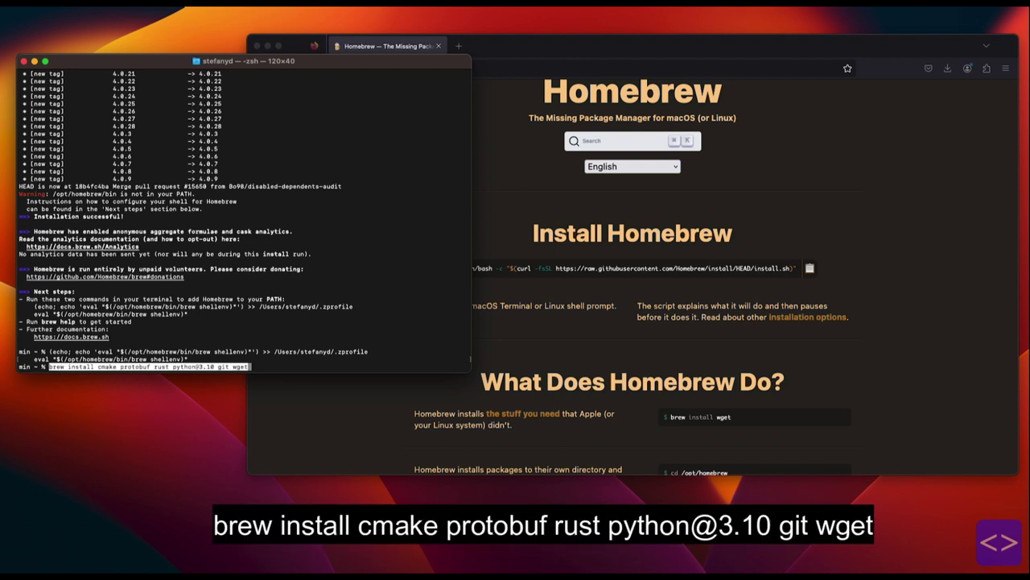
pyautogui.press('Return')
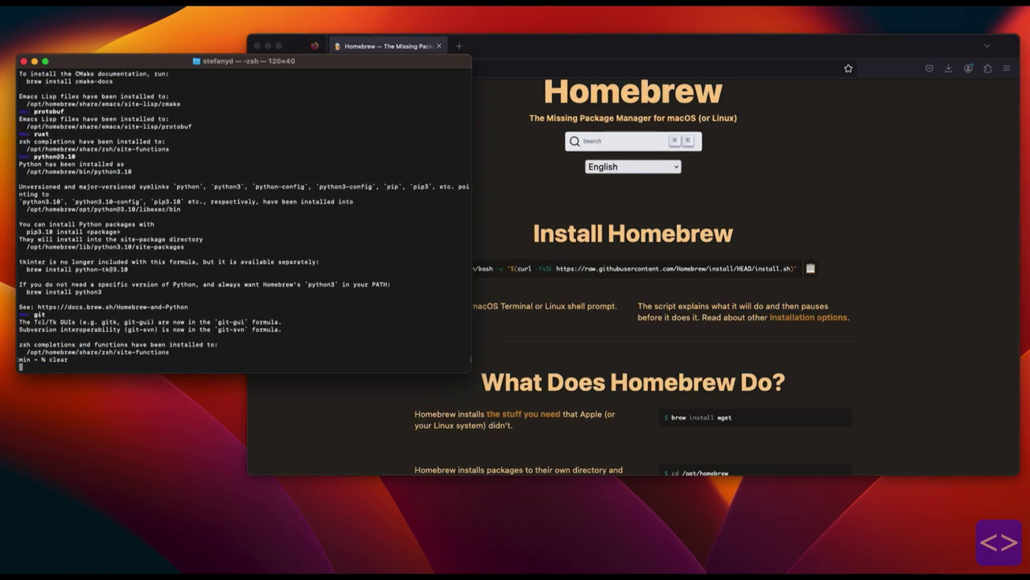
pyautogui.press('super+k')
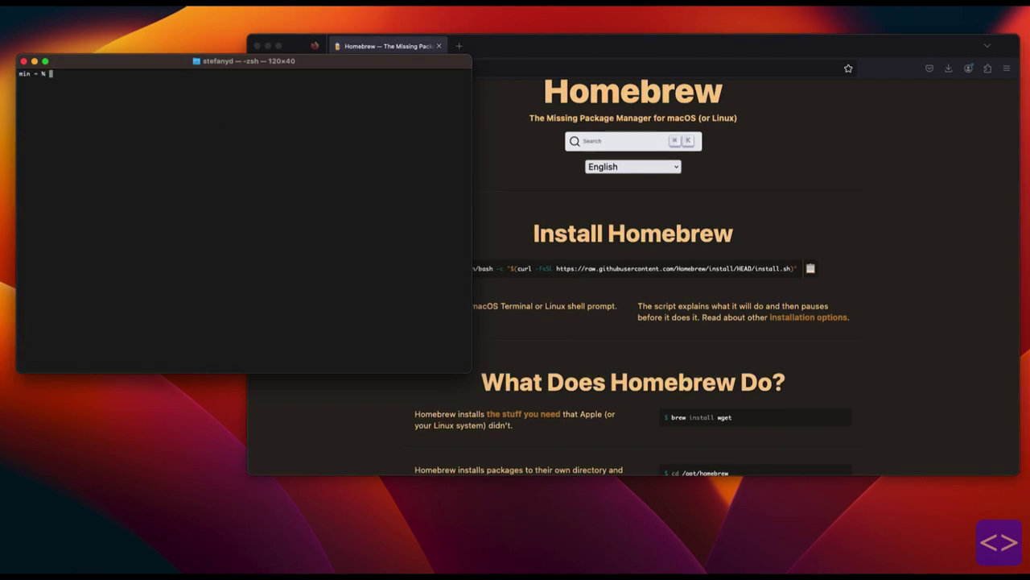
# Search 'automatic1111' in a new tab and open the stable-diffusion-webui GitHub repository.
pyautogui.click(459, 46)
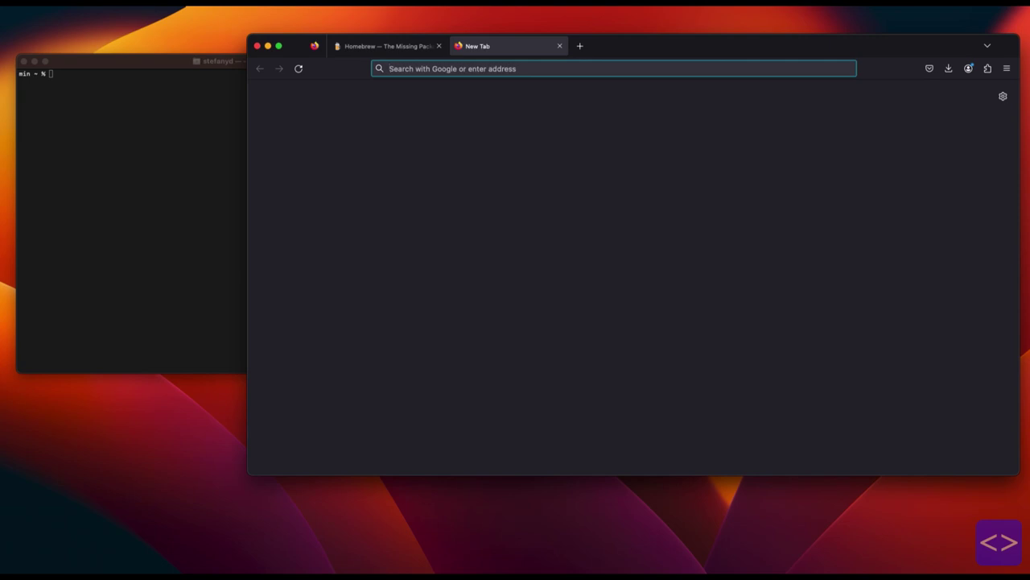
pyautogui.write('automatic1111')
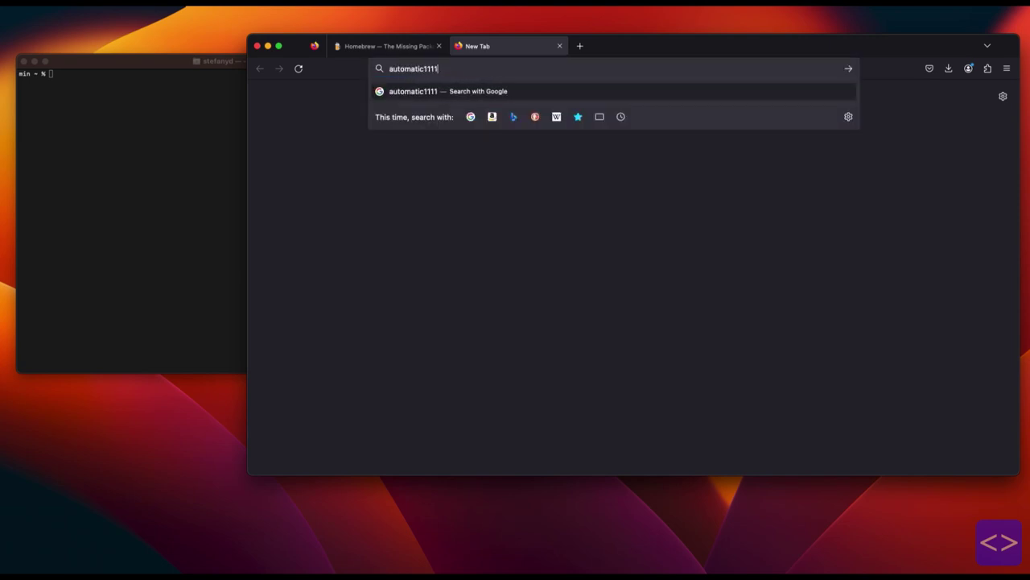
pyautogui.press('Return')
pyautogui.click(366, 217)
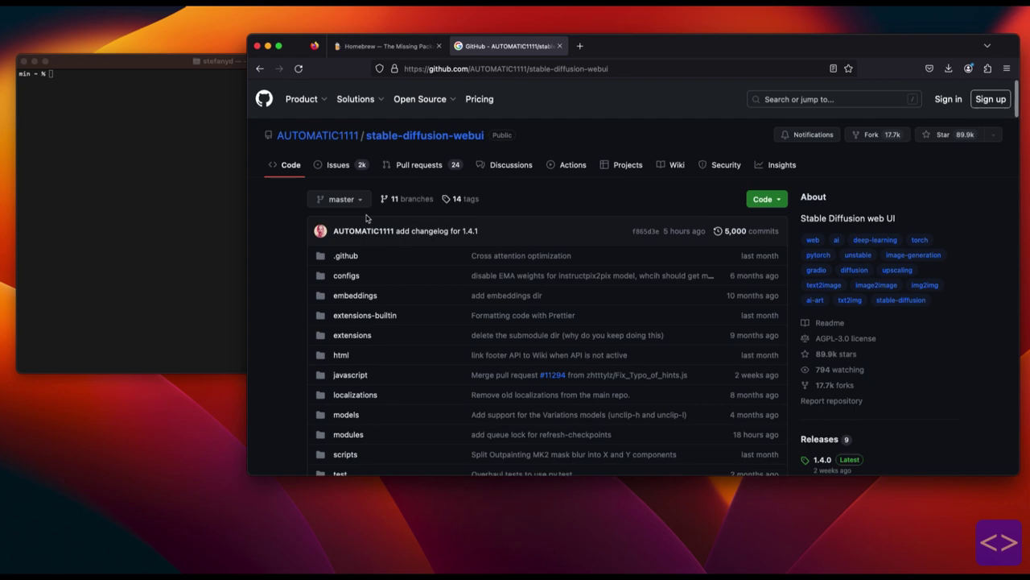
pyautogui.scroll(-20, 562, 217)
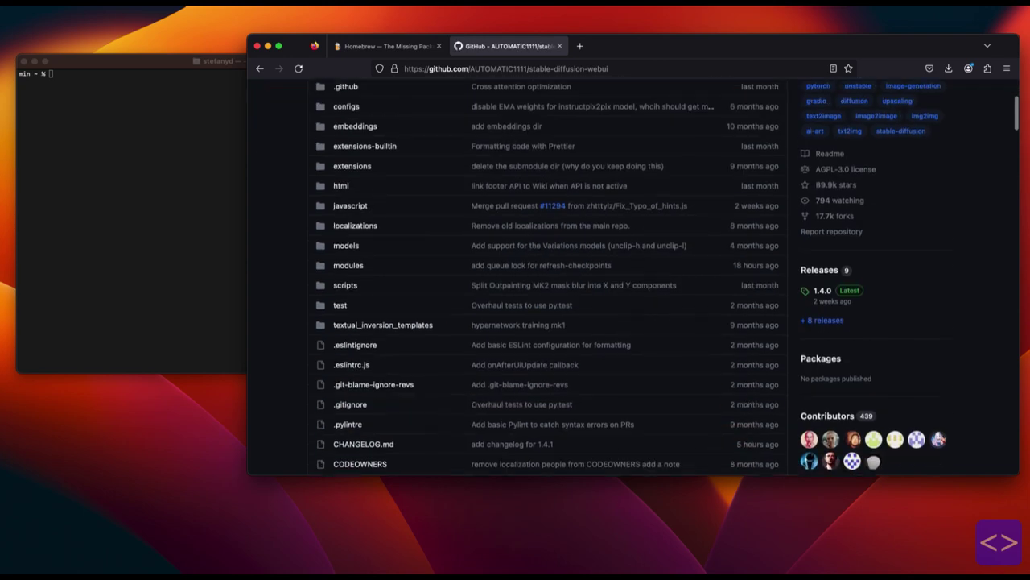
pyautogui.scroll(20, 561, 216)
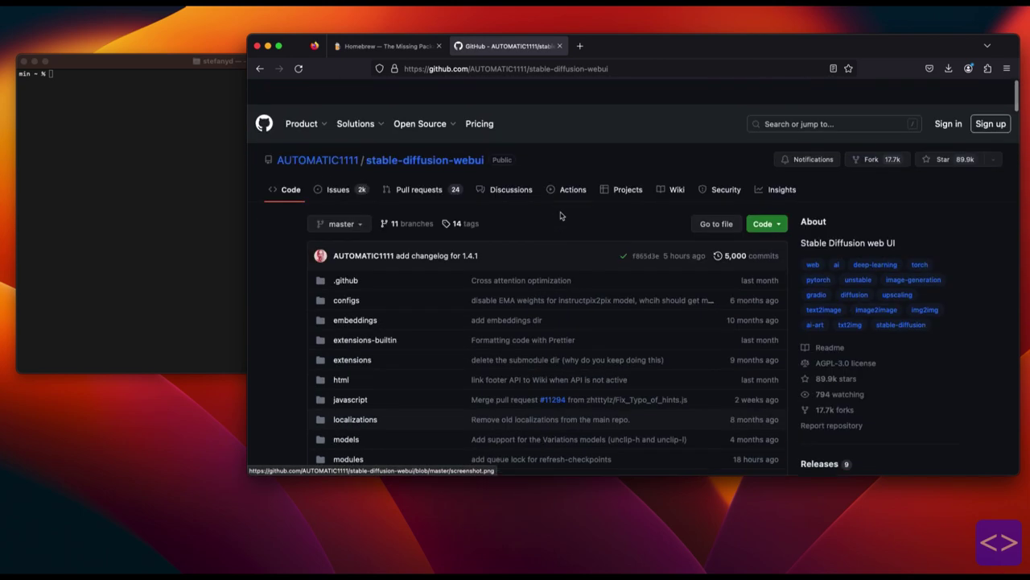
# Change into Documents and run git clone with the copied stable-diffusion-webui repository URL.
pyautogui.press('super+Tab')
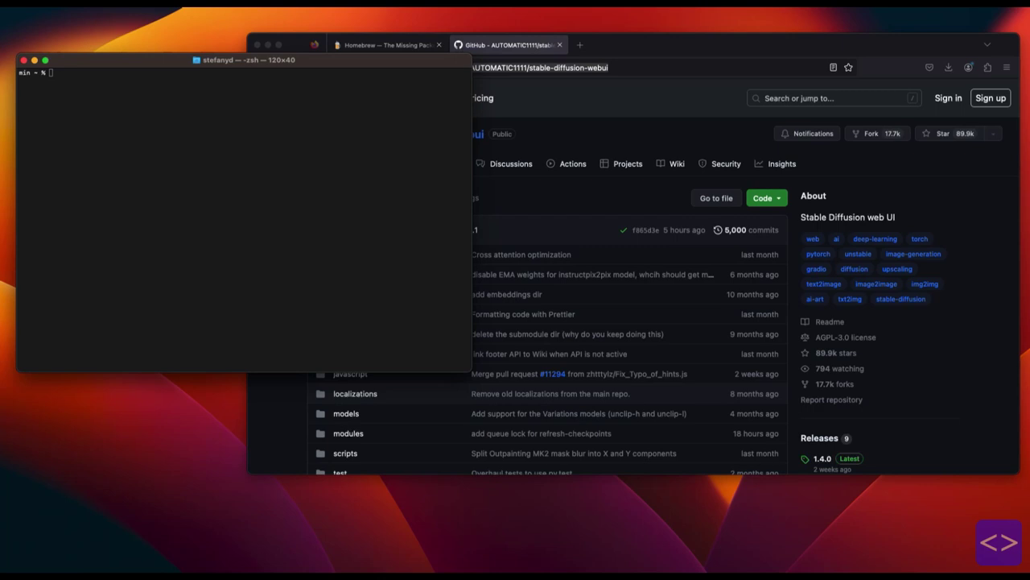
pyautogui.write('cd documents')
pyautogui.press('Return')
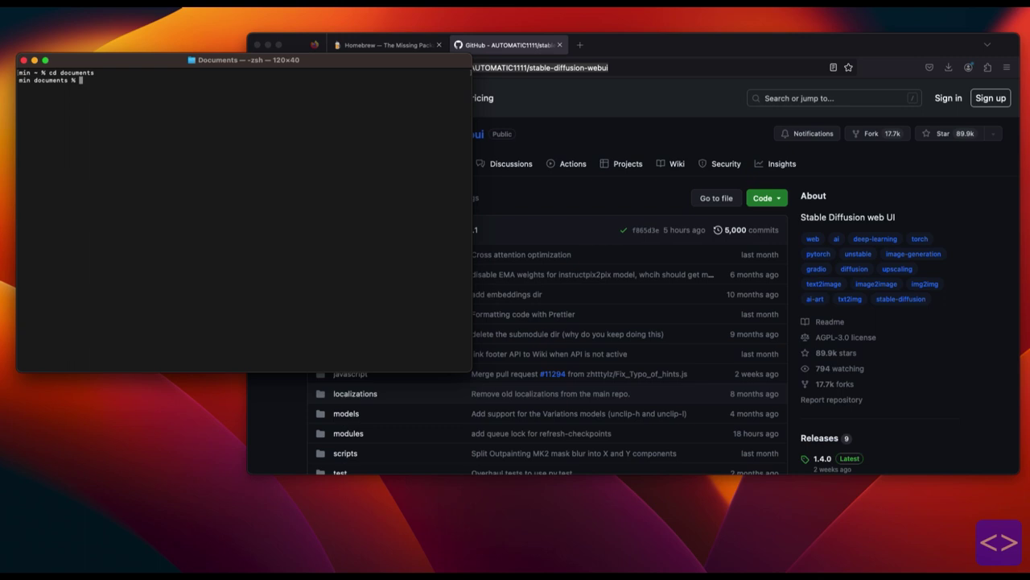
pyautogui.write('git clone')
pyautogui.write('https://github.com/AUTOMATIC1111/stable-diffusion-webui')
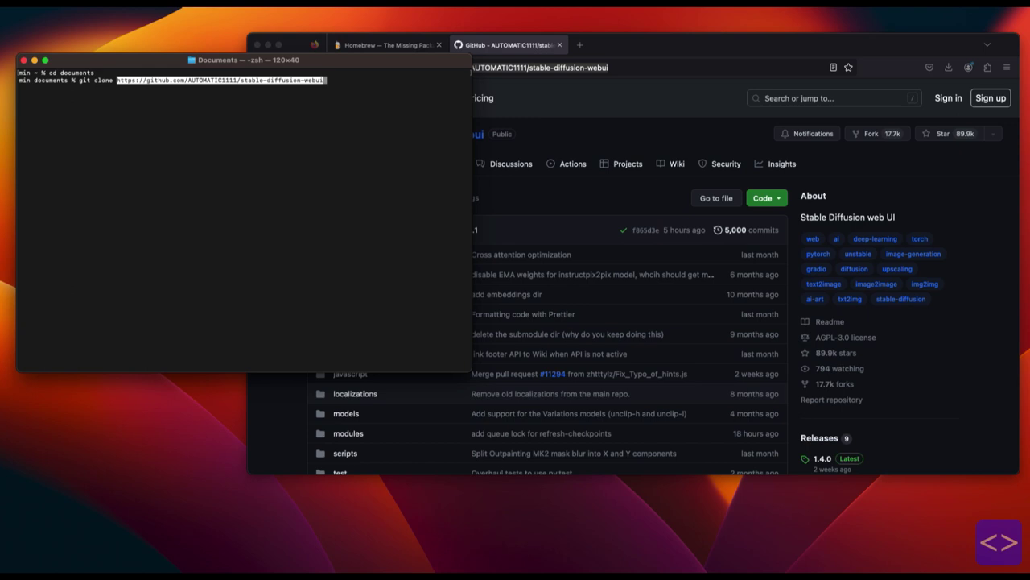
pyautogui.press('Return')
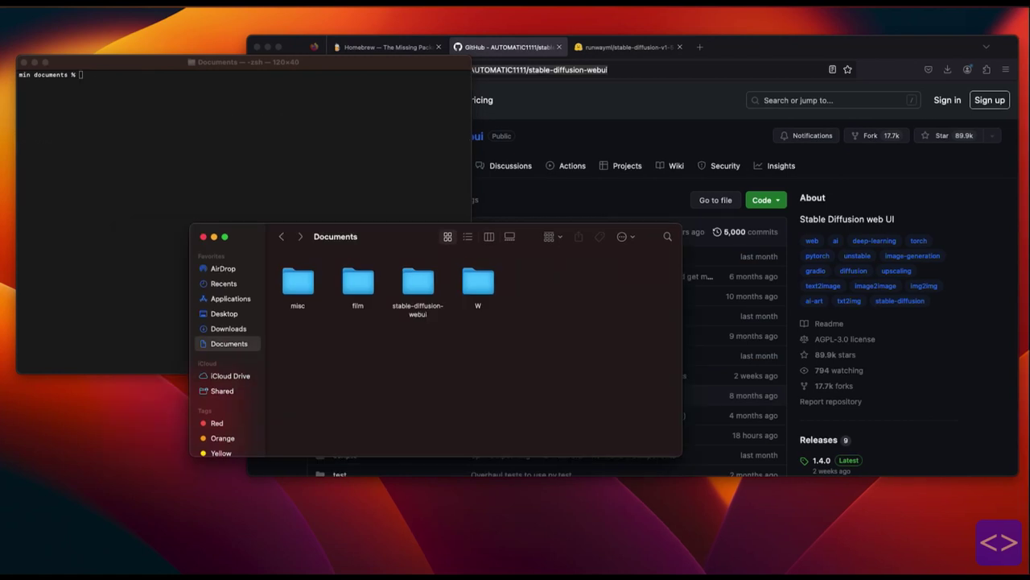
# Browse in Finder into stable-diffusion-webui > models > Stable-diffusion.
pyautogui.doubleClick(417, 282)
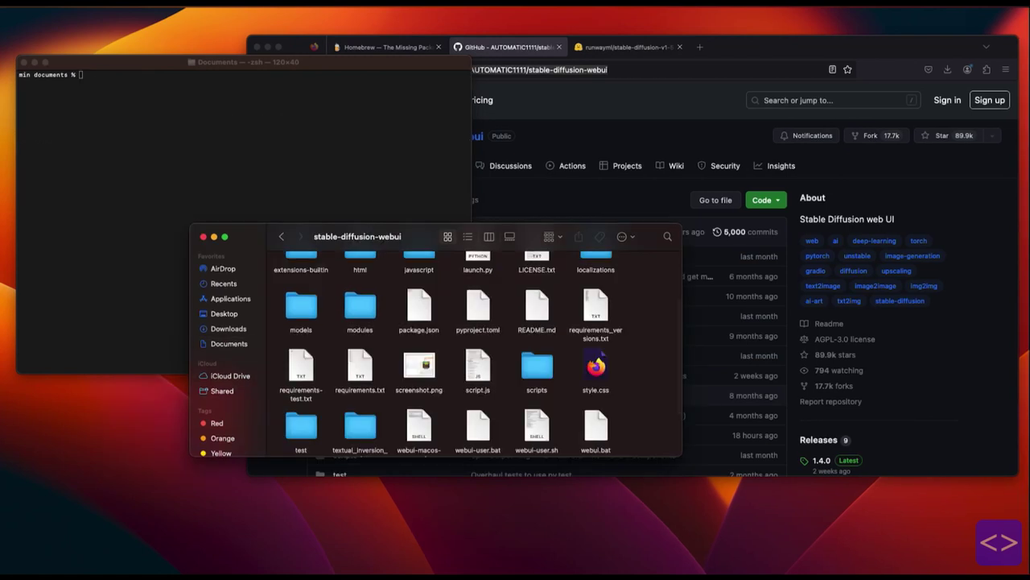
pyautogui.scroll(3, 451, 354)
pyautogui.scroll(-4, 451, 354)
pyautogui.scroll(5, 475, 347)
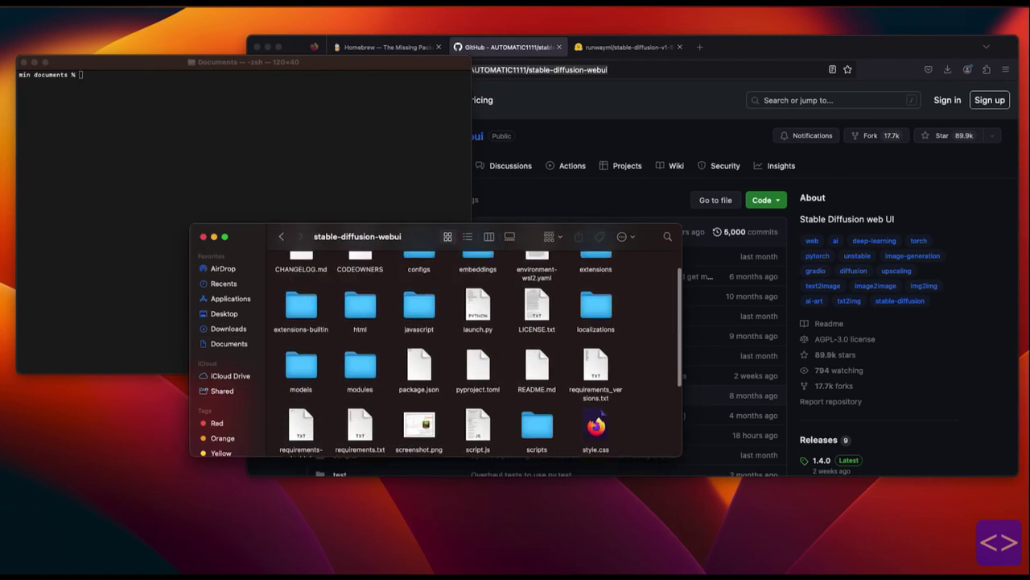
pyautogui.doubleClick(301, 394)
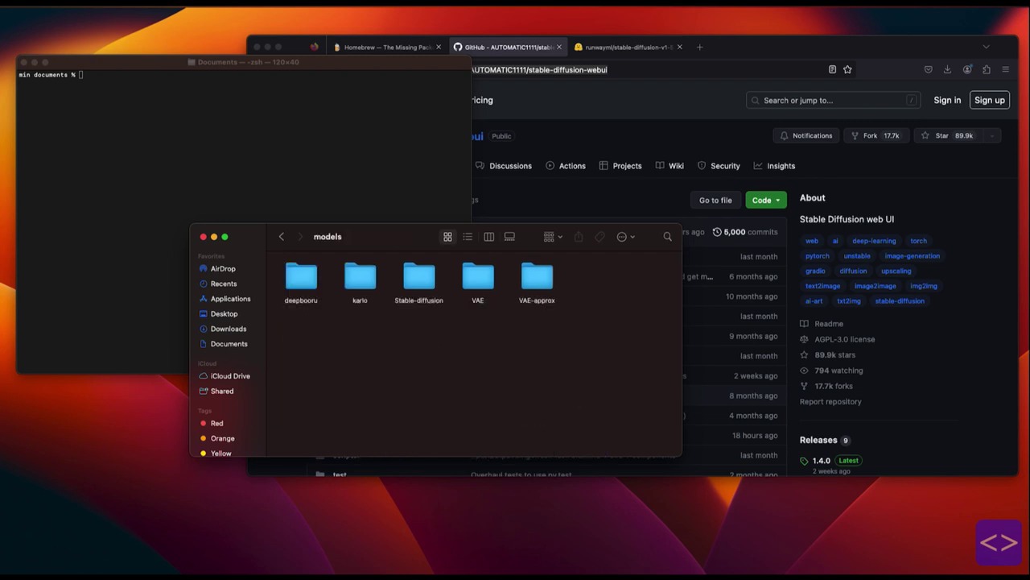
pyautogui.doubleClick(419, 277)
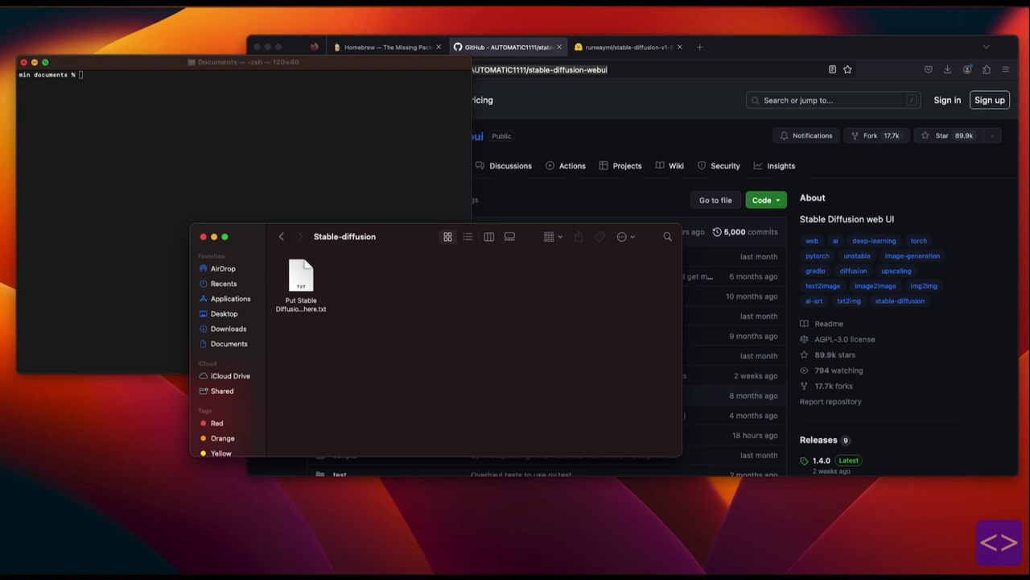
pyautogui.press('super+Tab')
# Change into stable-diffusion-webui/models/stable-diffusion and copy the v1-5-pruned.ckpt link from Hugging Face.
pyautogui.write('cd stable-diffusion-webui/models/stable-diffusion')
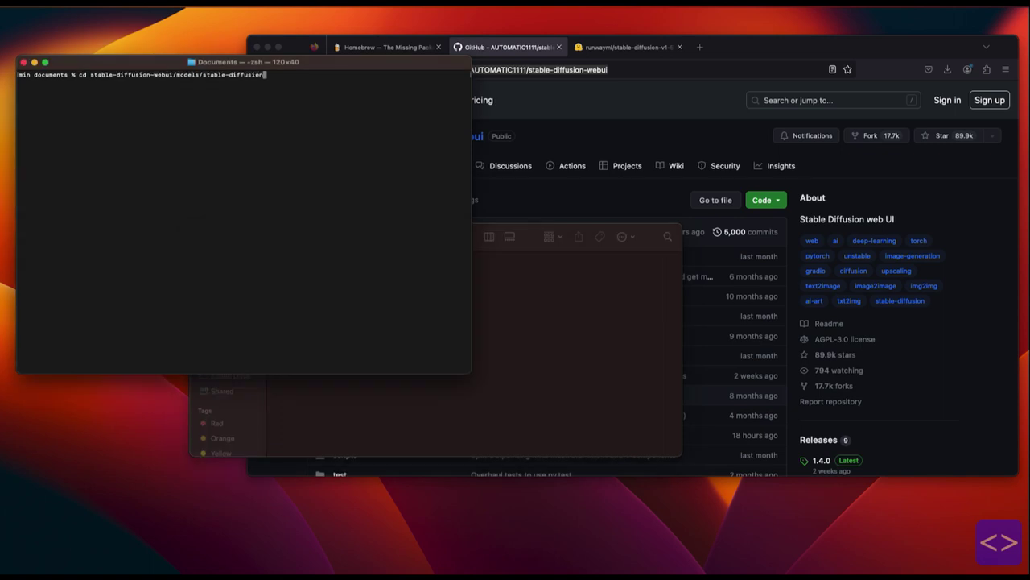
pyautogui.press('Return')
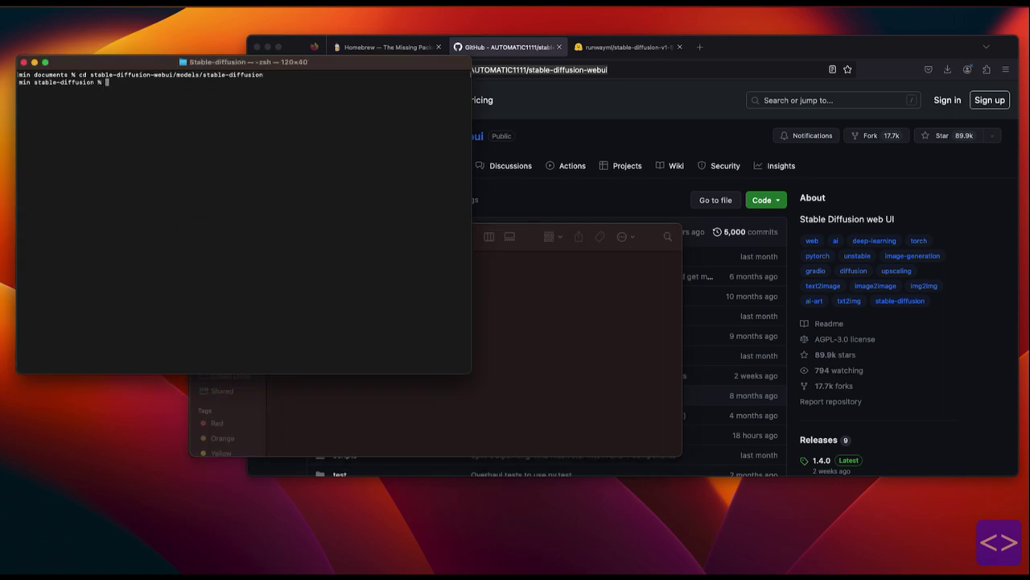
pyautogui.click(628, 47)
pyautogui.scroll(10, 633, 322)
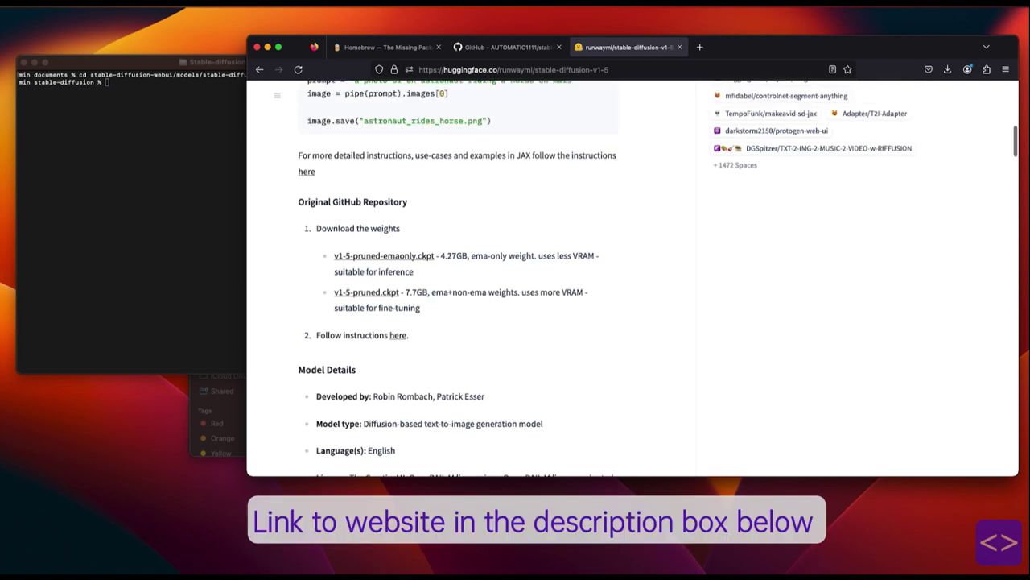
pyautogui.scroll(-10, 633, 278)
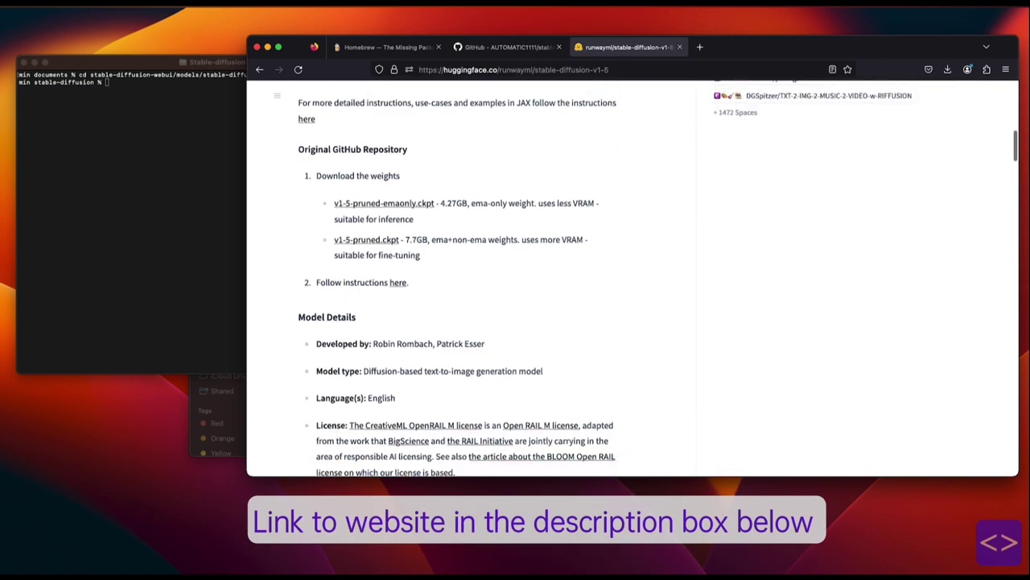
pyautogui.rightClick(379, 239)
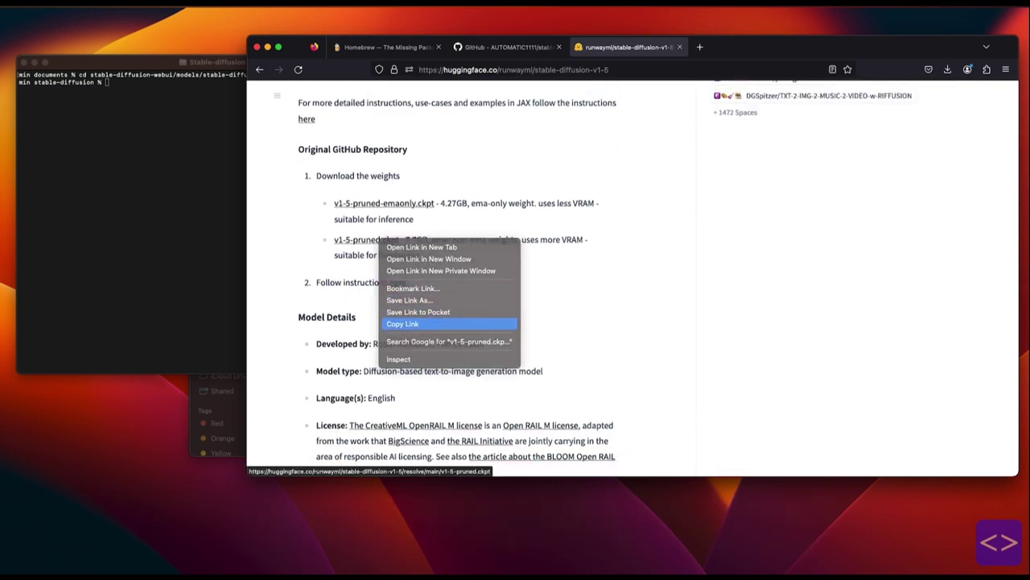
pyautogui.click(403, 322)
# Download the 7.2G v1-5-pruned.ckpt checkpoint with wget into the models folder.
pyautogui.press('super+Tab')
pyautogui.write('wget')
pyautogui.press('super+v')
pyautogui.press('Return')
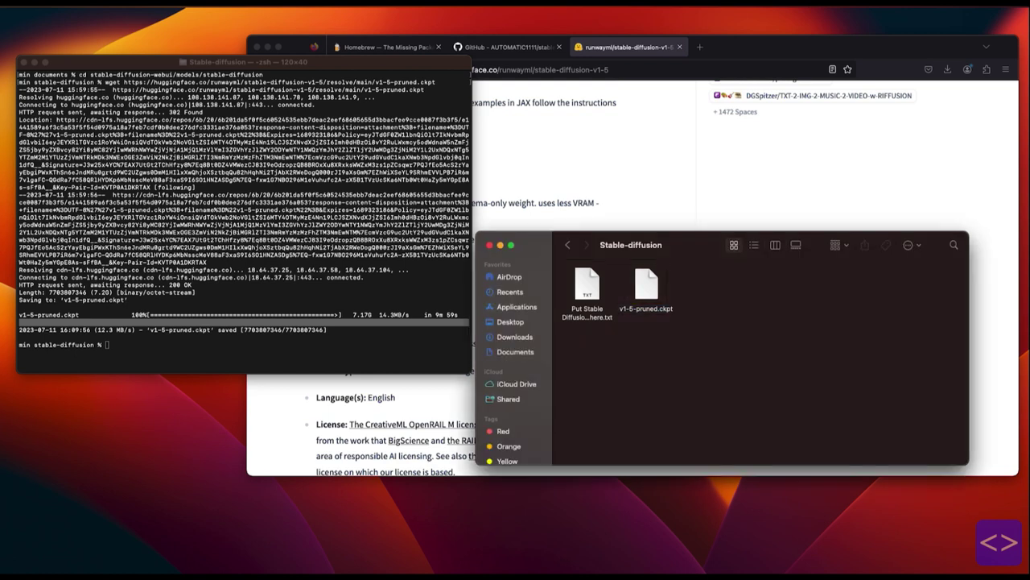
pyautogui.press('super+Up')
pyautogui.press('super+Up')
# Clear Terminal and change into ~/documents/stable-diffusion-webui.
pyautogui.scroll(-2, 760, 362)
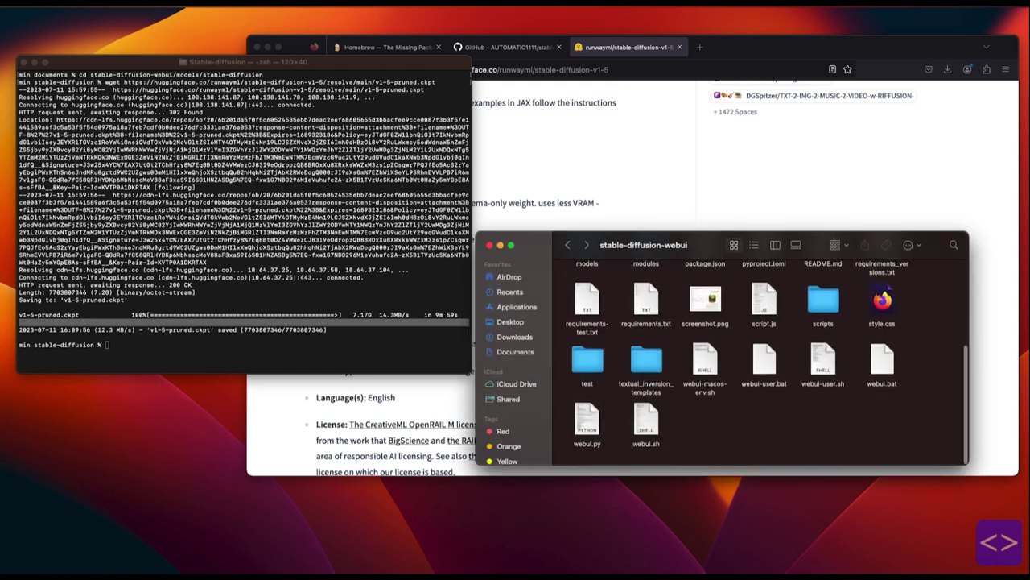
pyautogui.press('super+Tab')
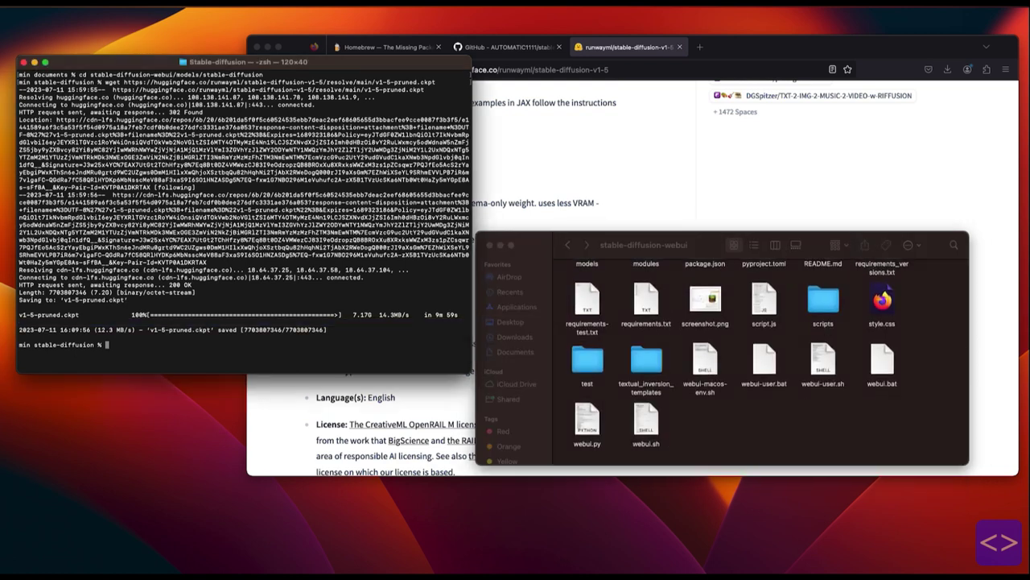
pyautogui.press('super+k')
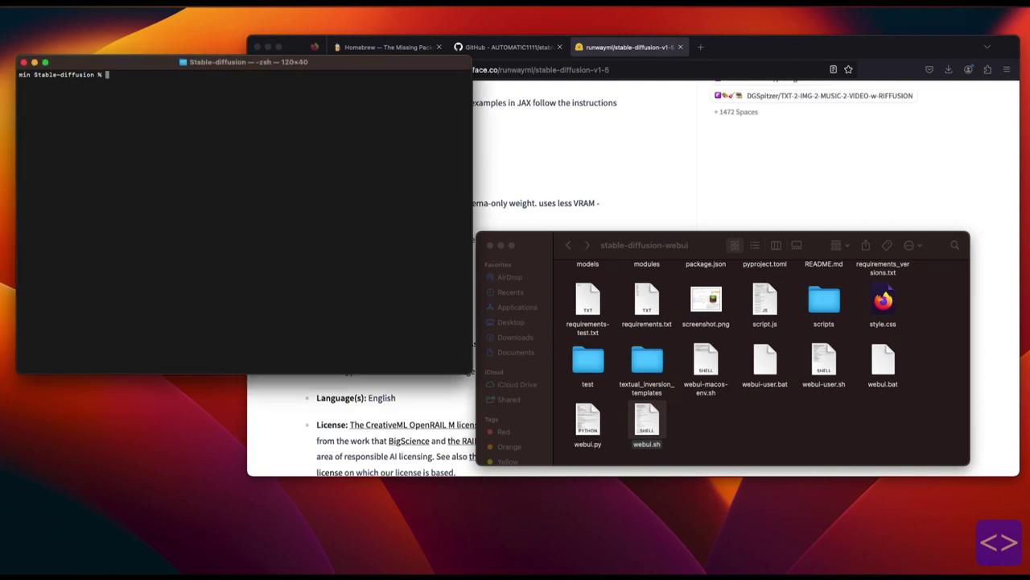
pyautogui.write('cd ~/documents/st')
pyautogui.press('Tab')
pyautogui.press('Return')
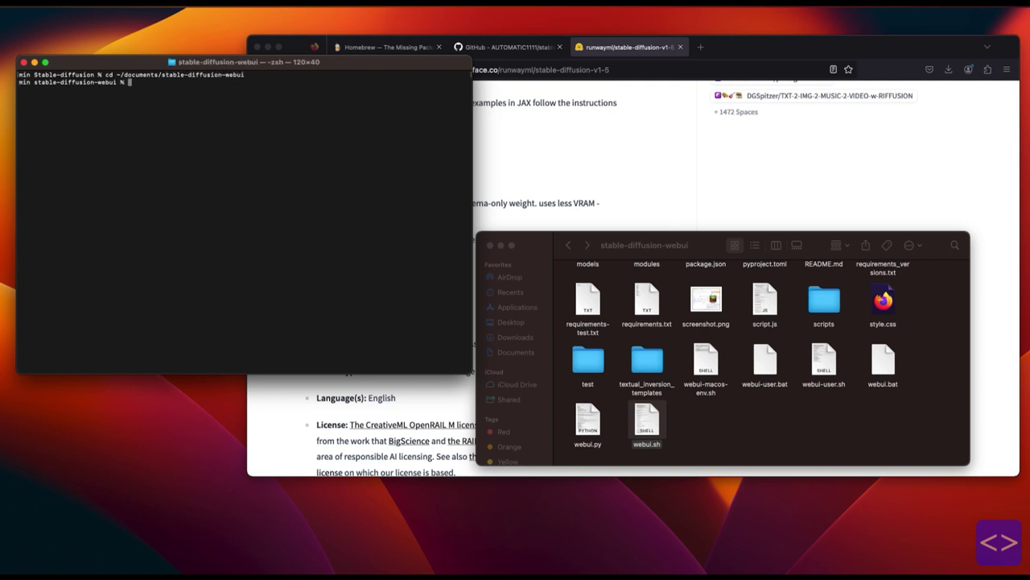
pyautogui.write('./webui.sh')
pyautogui.press('Return')
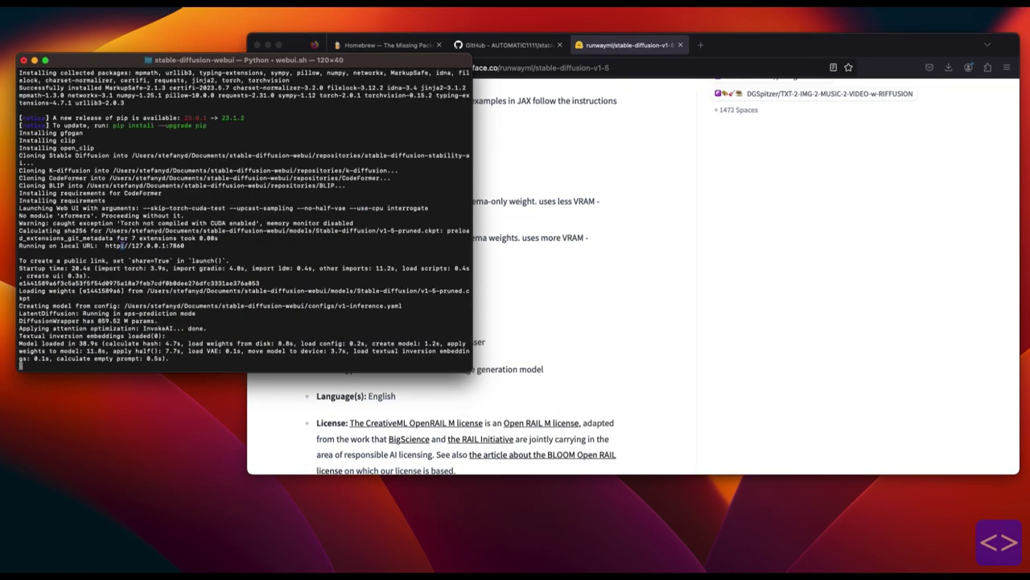
pyautogui.moveTo(104, 246); pyautogui.dragTo(185, 246)
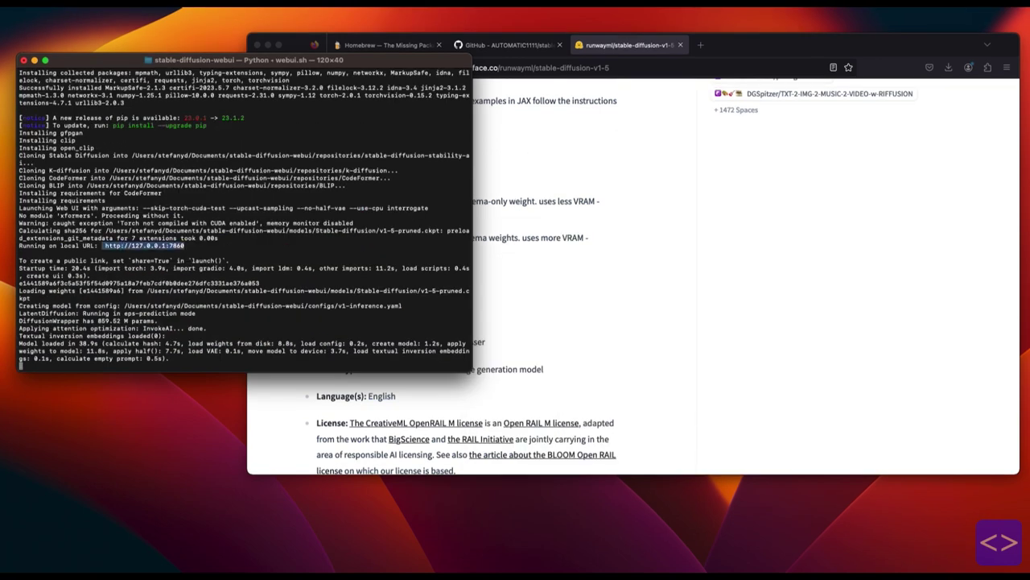
pyautogui.click(700, 44)
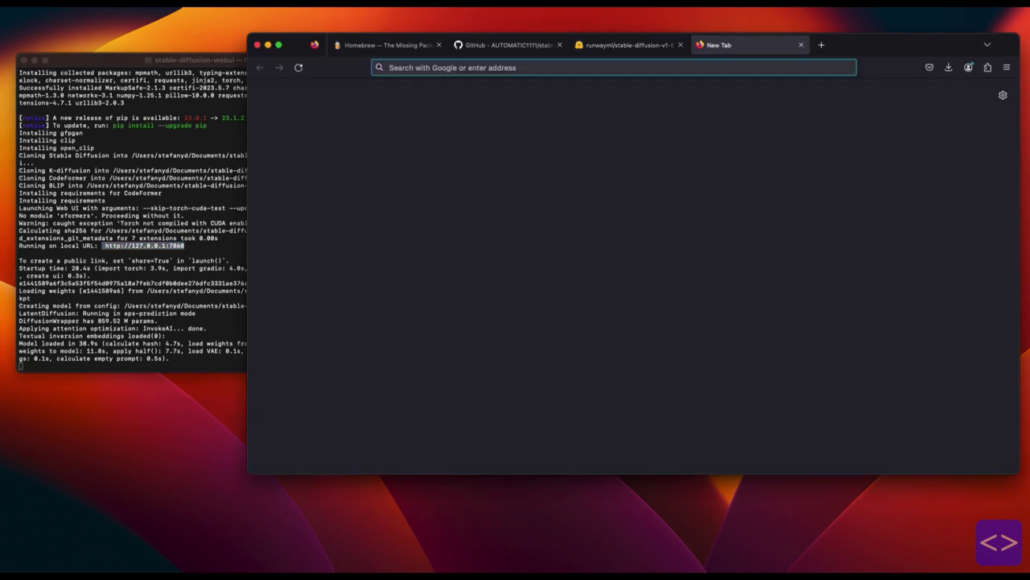
pyautogui.press('super+v')
pyautogui.press('Return')
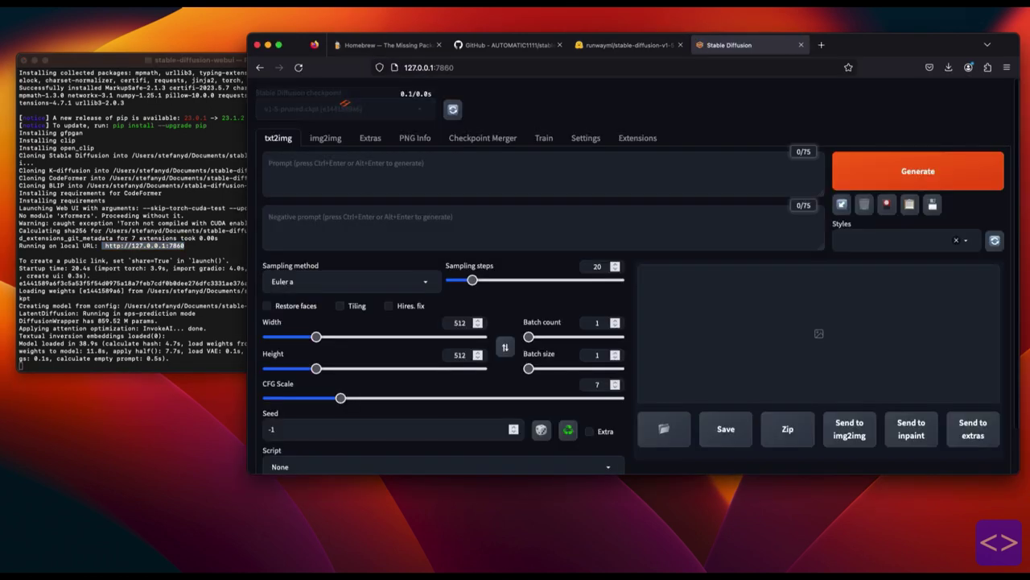
pyautogui.scroll(-3, 633, 278)
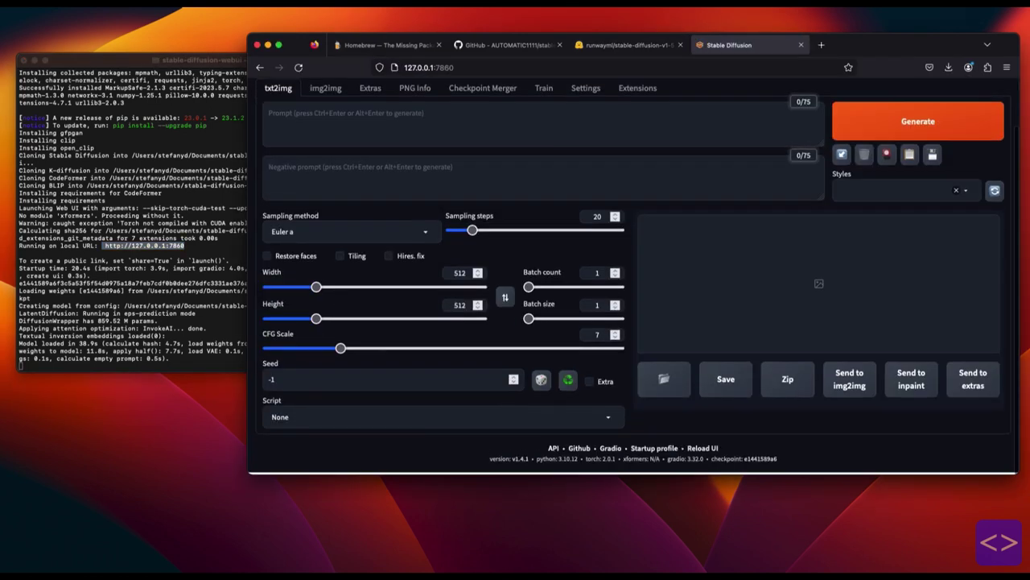
pyautogui.scroll(1, 632, 279)
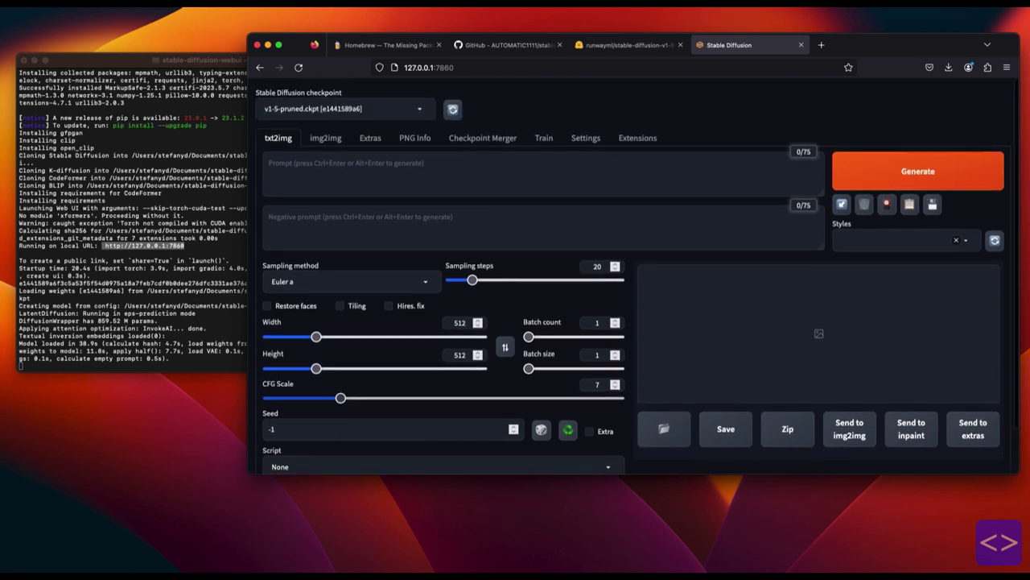
pyautogui.scroll(-2, 633, 279)
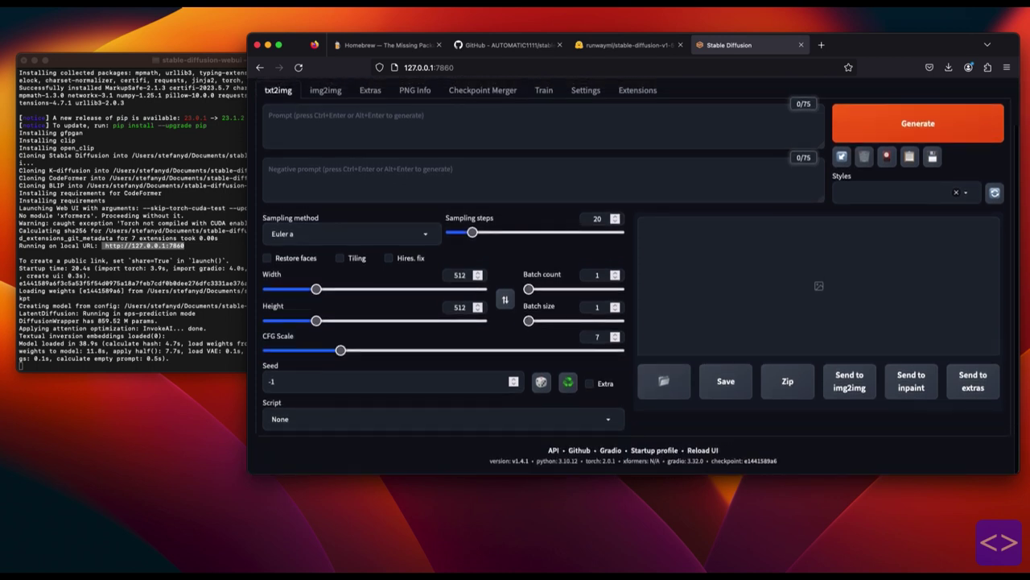
pyautogui.scroll(2, 633, 278)
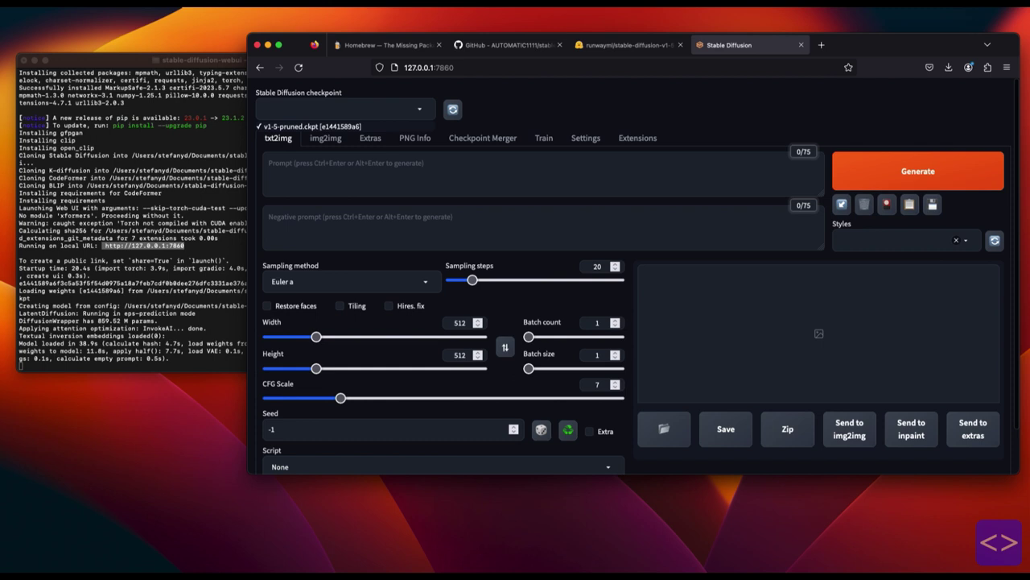
# Select the v1-5-pruned.ckpt checkpoint and generate an image from the prompt 'forest'.
pyautogui.click(312, 126)
pyautogui.click(325, 138)
pyautogui.click(278, 138)
pyautogui.click(269, 163)
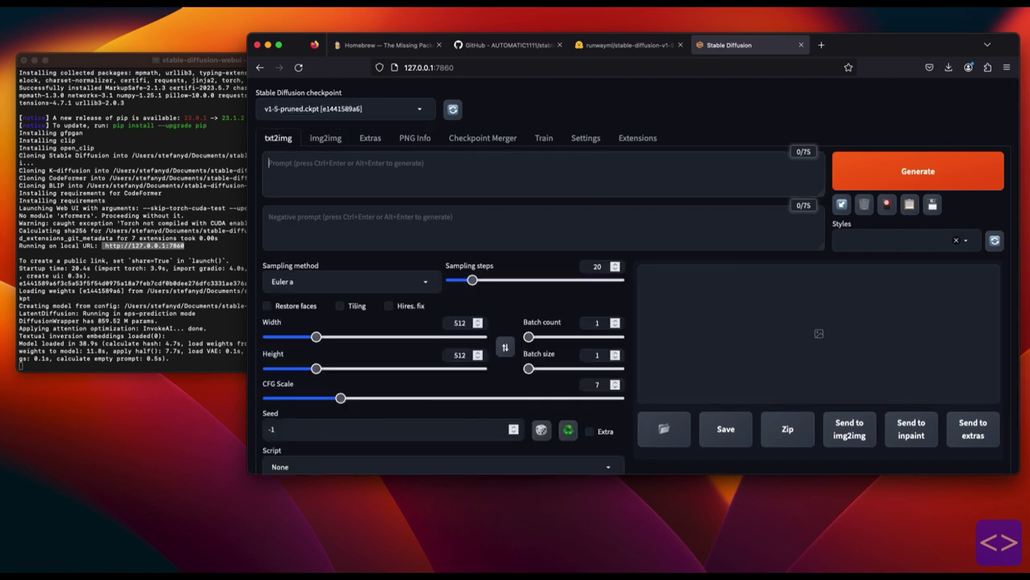
pyautogui.write('forest')
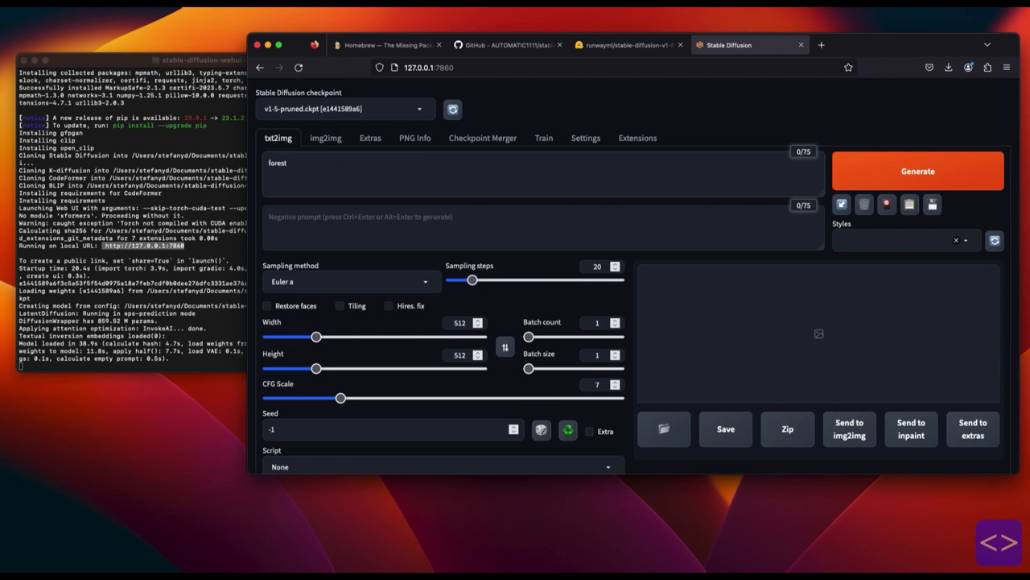
pyautogui.hotkey('ctrl', 'Return')
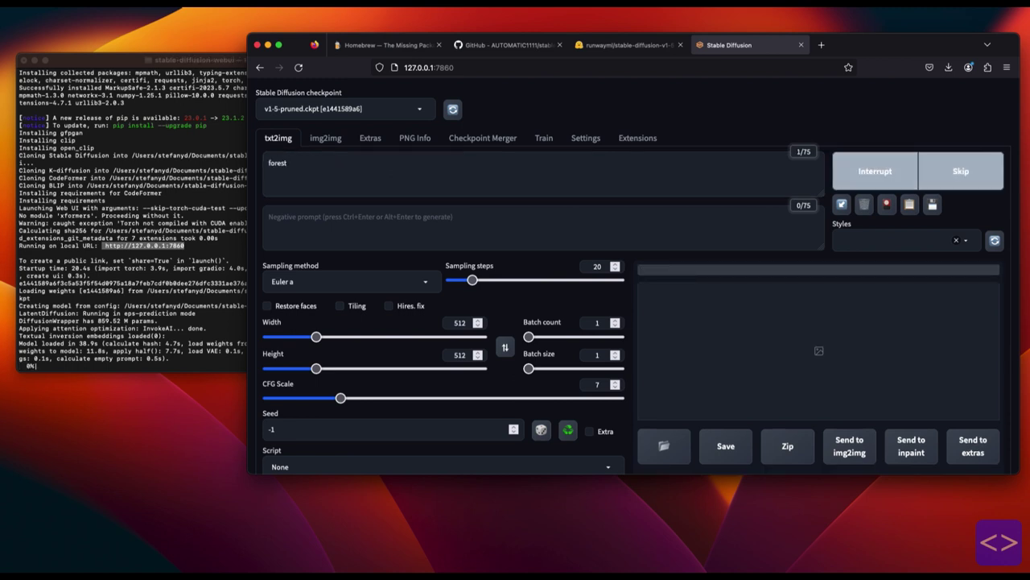
pyautogui.press('super+Tab')
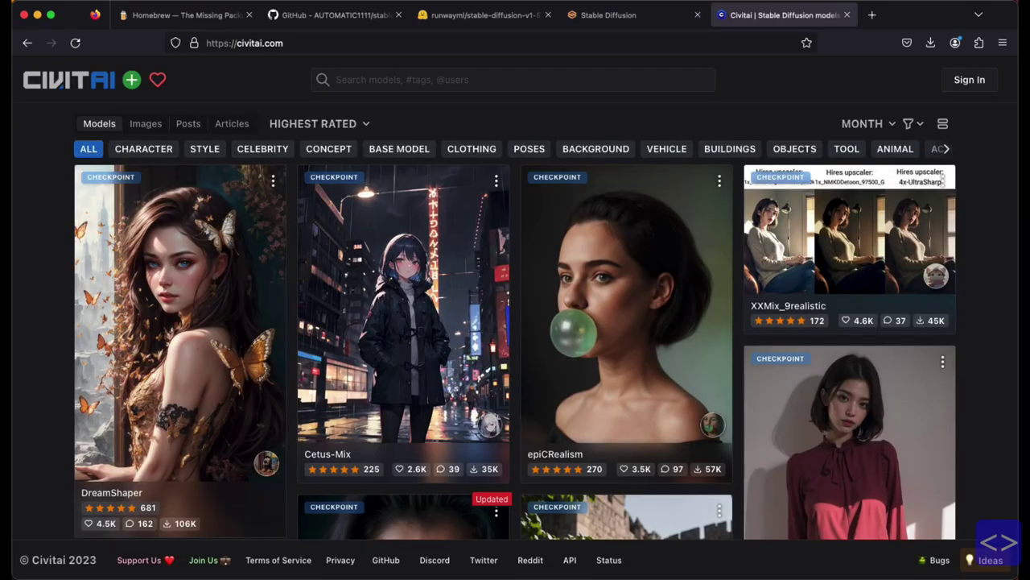
# Open the Cetus-Mix card from the Civitai grid and bring up its Download link options.
pyautogui.scroll(-5, 849, 241)
pyautogui.scroll(-10, 849, 242)
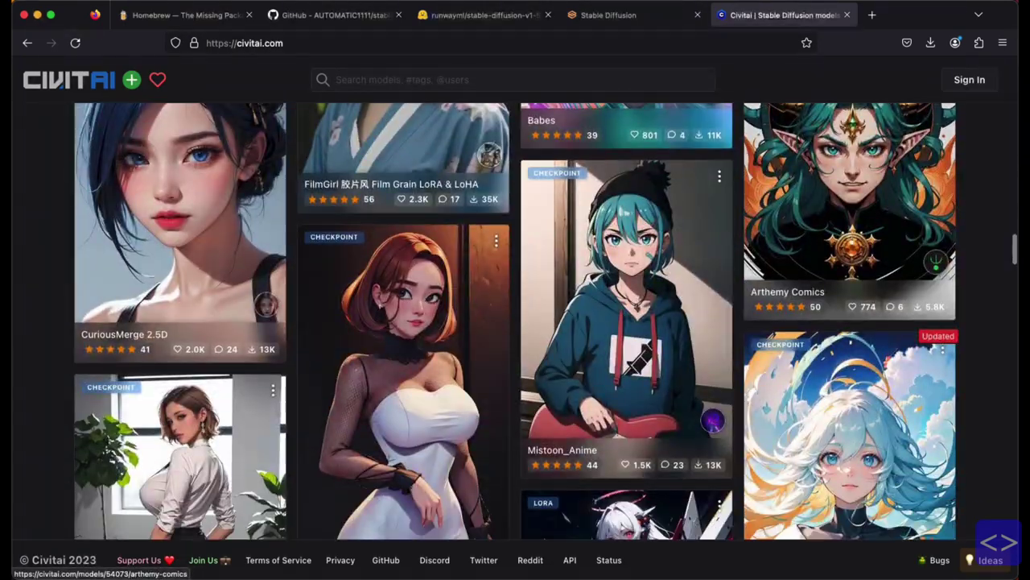
pyautogui.scroll(15, 849, 241)
pyautogui.scroll(10, 849, 241)
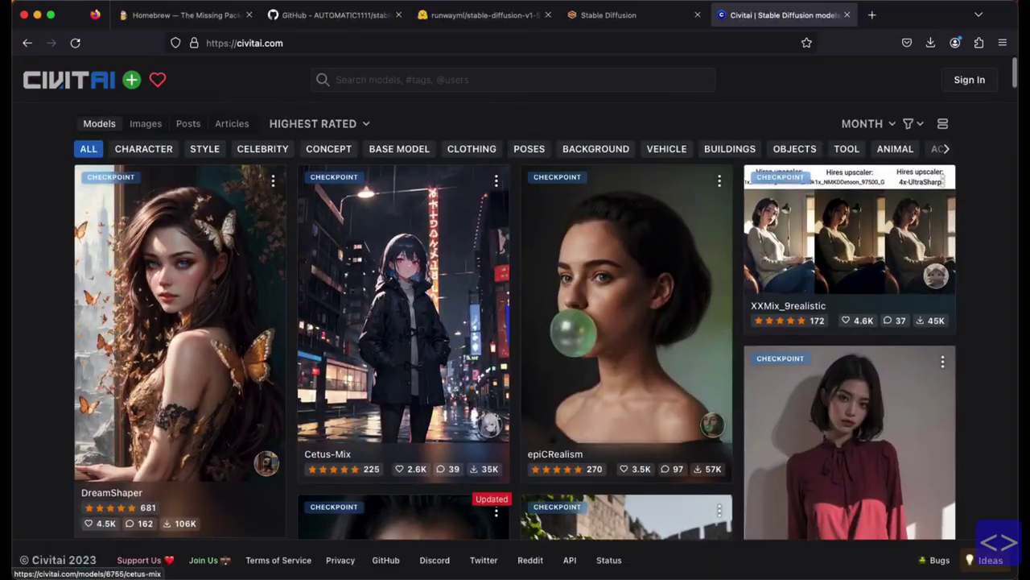
pyautogui.click(403, 306)
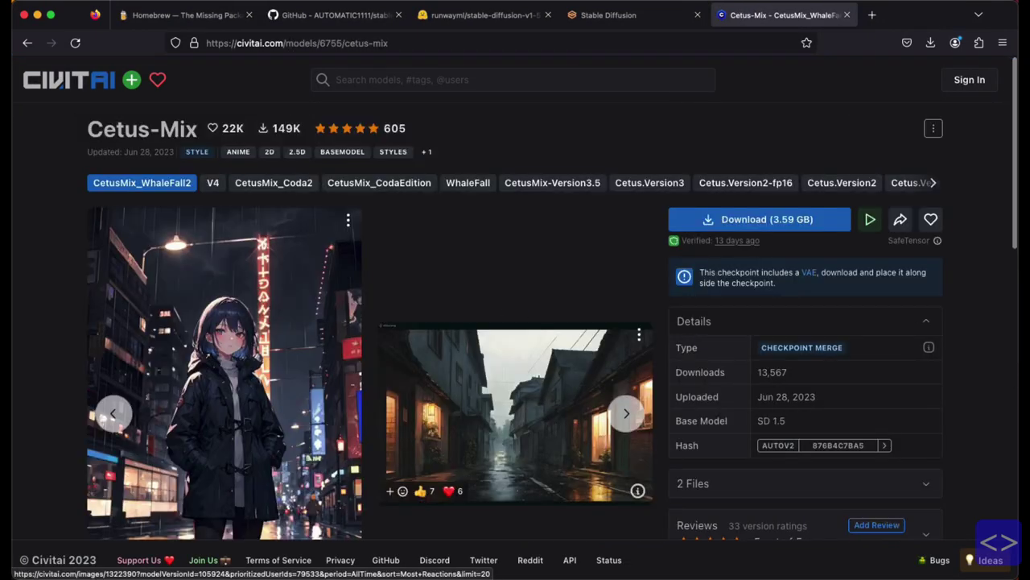
pyautogui.rightClick(760, 224)
# Copy the Cetus-Mix download link and change into ~/documents/stable-diffusion-webui/models/stable-diffusion.
pyautogui.click(785, 325)
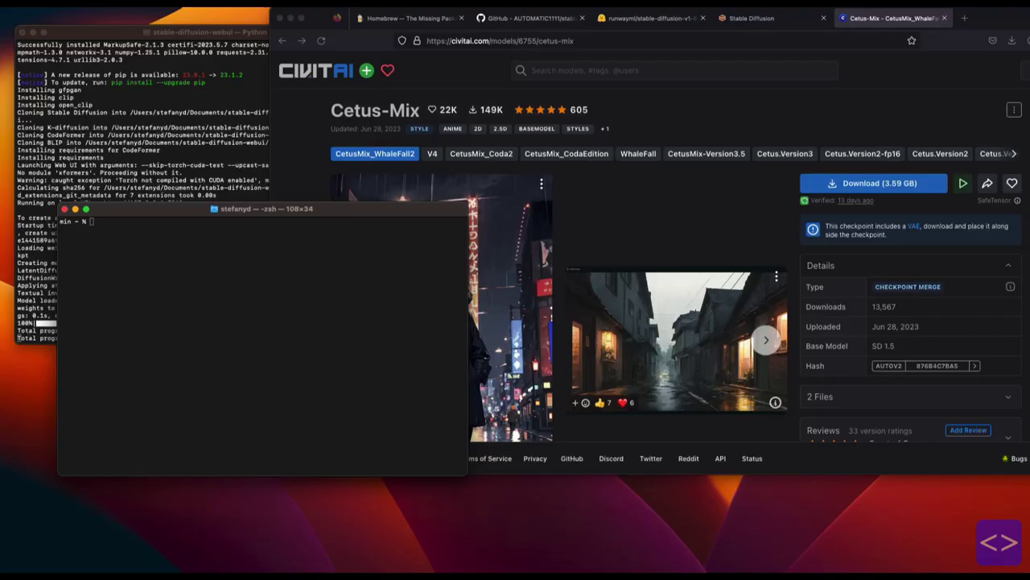
pyautogui.write('cd ~/documents/stable-diffusion-webui/models/stable-diffusion')
pyautogui.press('Return')
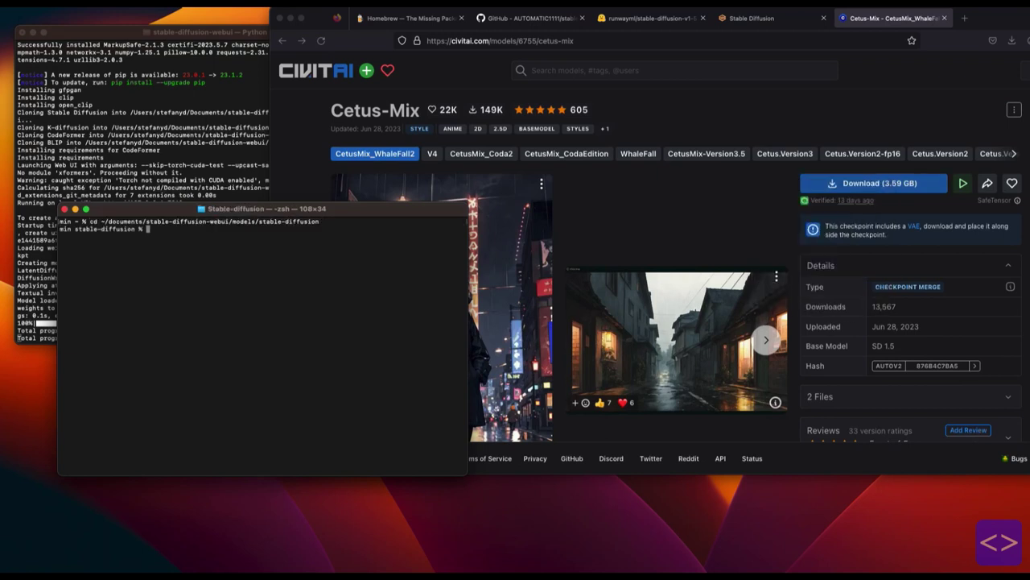
# Run wget on the pasted link to download the 3.6G checkpoint as '105924'.
pyautogui.write('wget')
pyautogui.press('super+v')
pyautogui.press('Return')
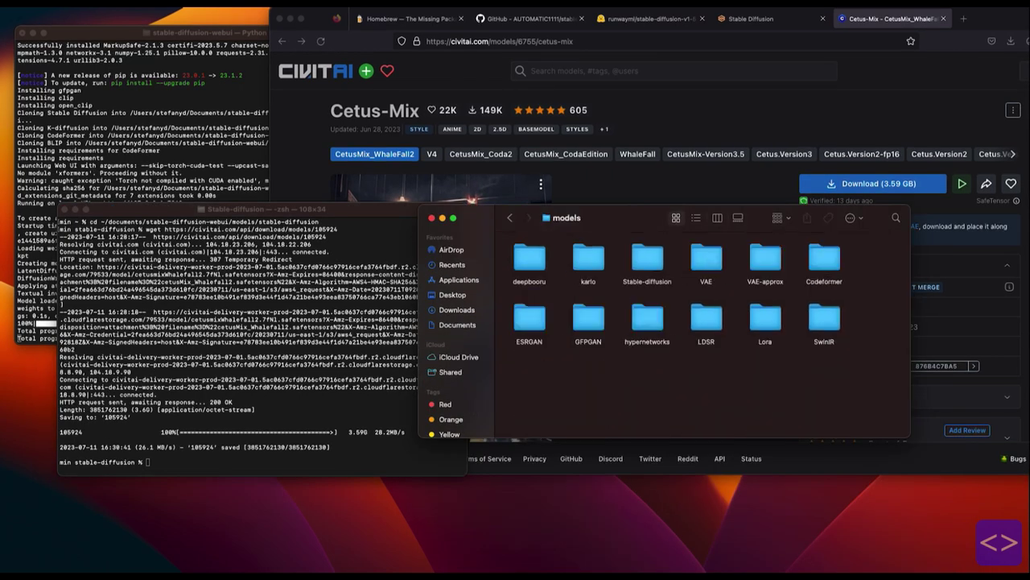
# In the Stable-diffusion models folder, rename the file '105924' to Cetus-Mix.safetensors.
pyautogui.doubleClick(647, 257)
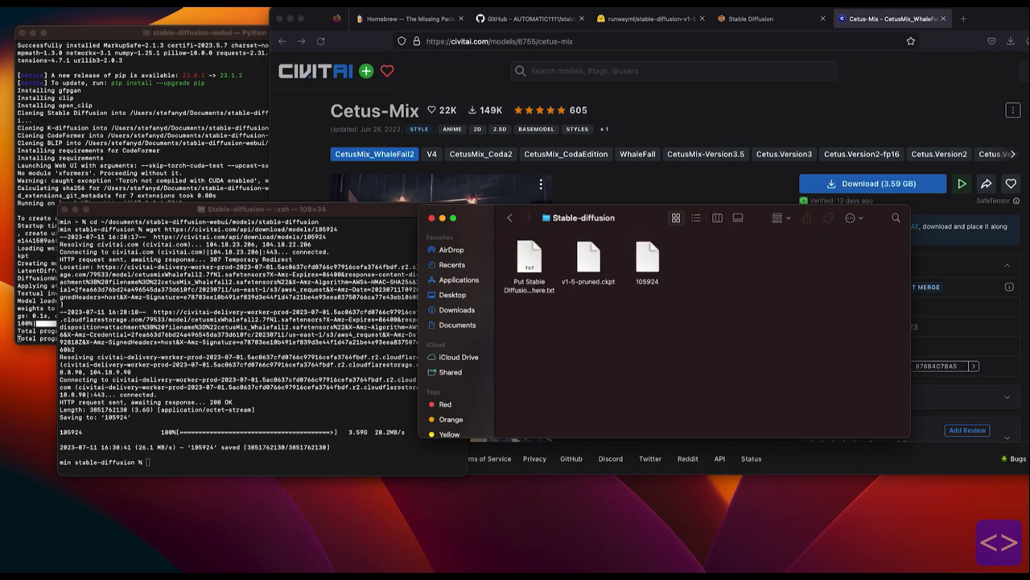
pyautogui.click(647, 259)
pyautogui.rightClick(647, 260)
pyautogui.click(676, 327)
pyautogui.write('Cetus')
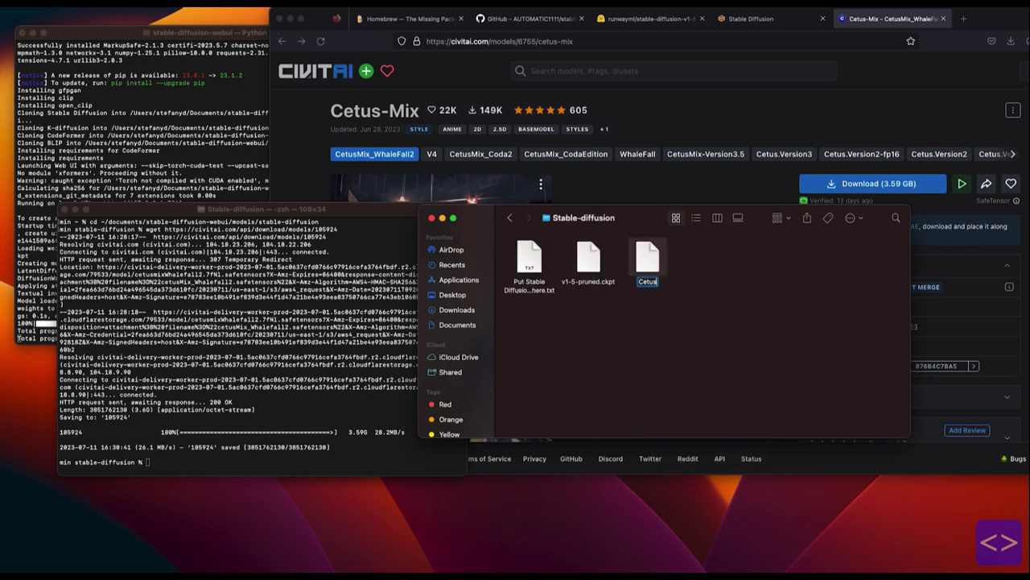
pyautogui.write('-Mix.safetensors')
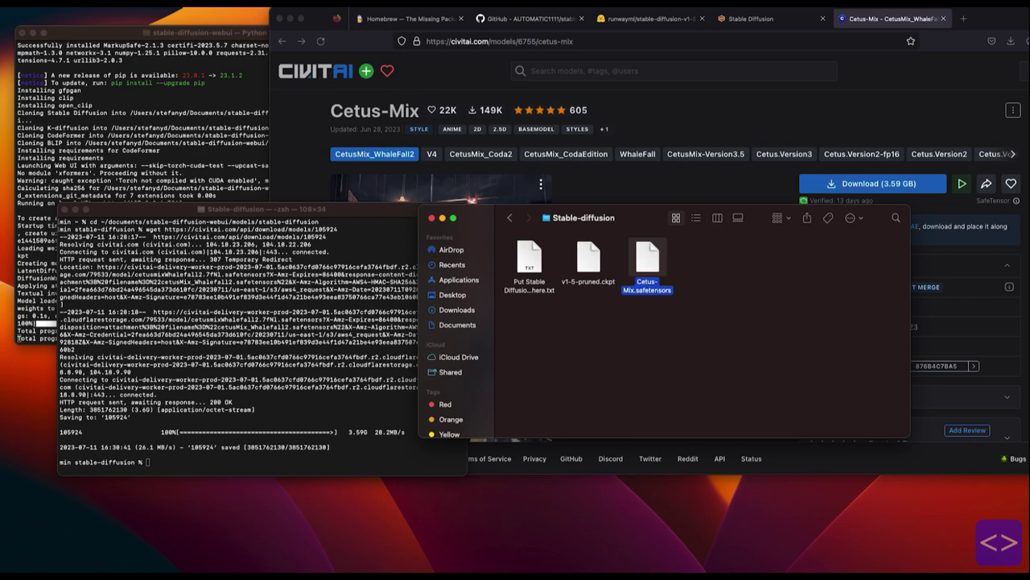
pyautogui.press('Return')
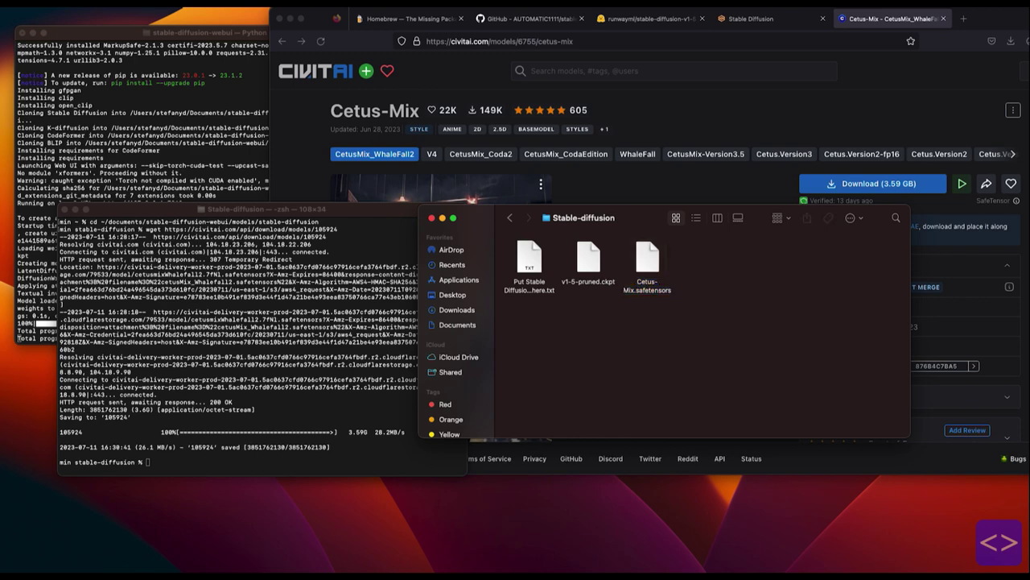
# Select Cetus-Mix.safetensors [876b4c7ba5] as the checkpoint and check the model-loading log.
pyautogui.click(751, 17)
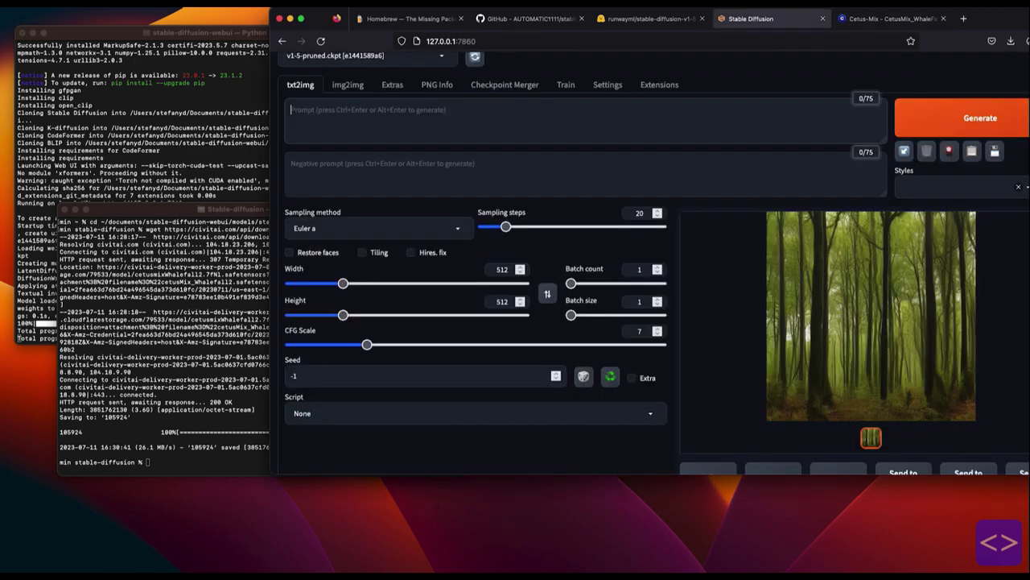
pyautogui.click(362, 87)
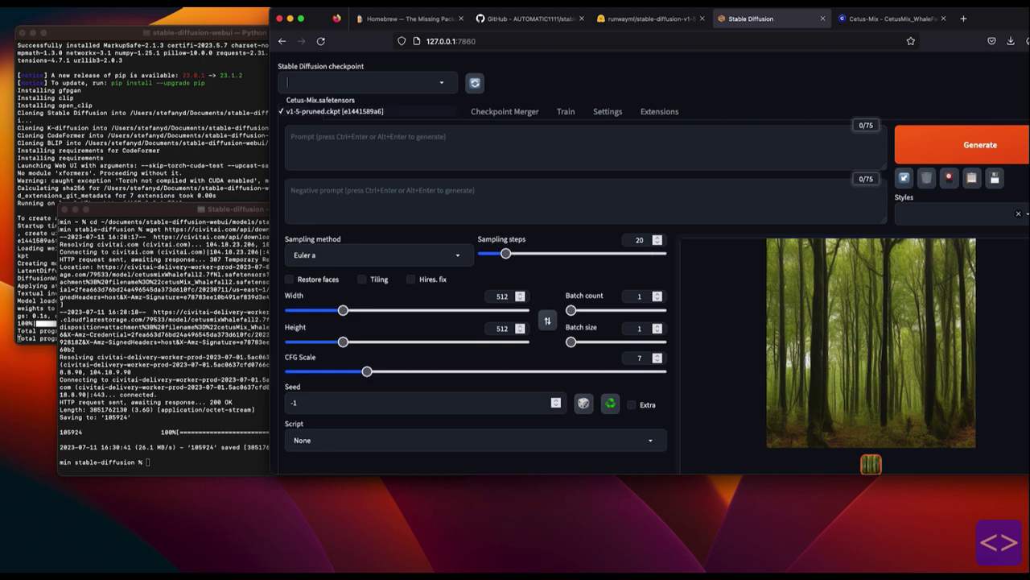
pyautogui.click(322, 102)
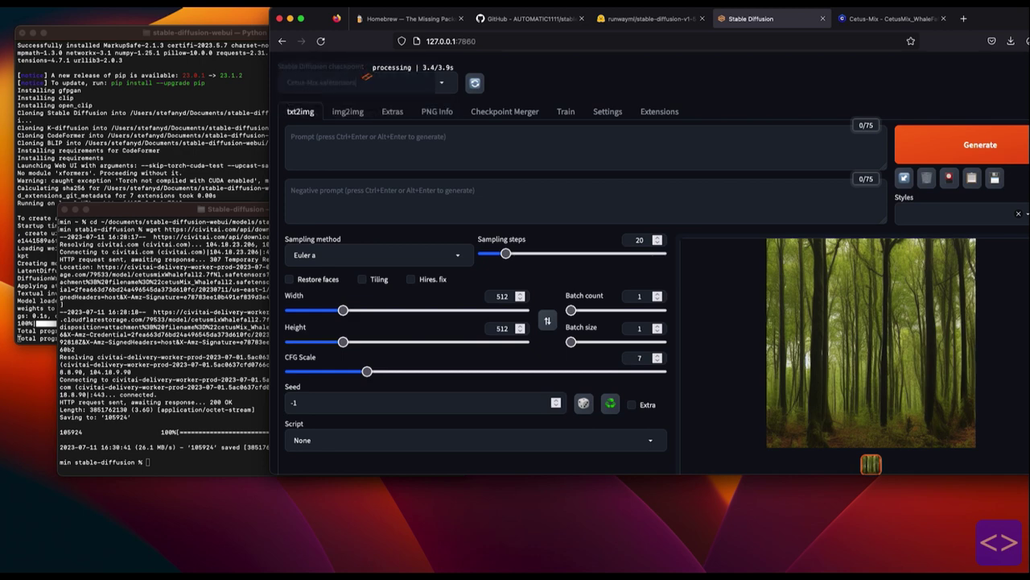
pyautogui.press('super+Tab')
pyautogui.press('super+Tab')
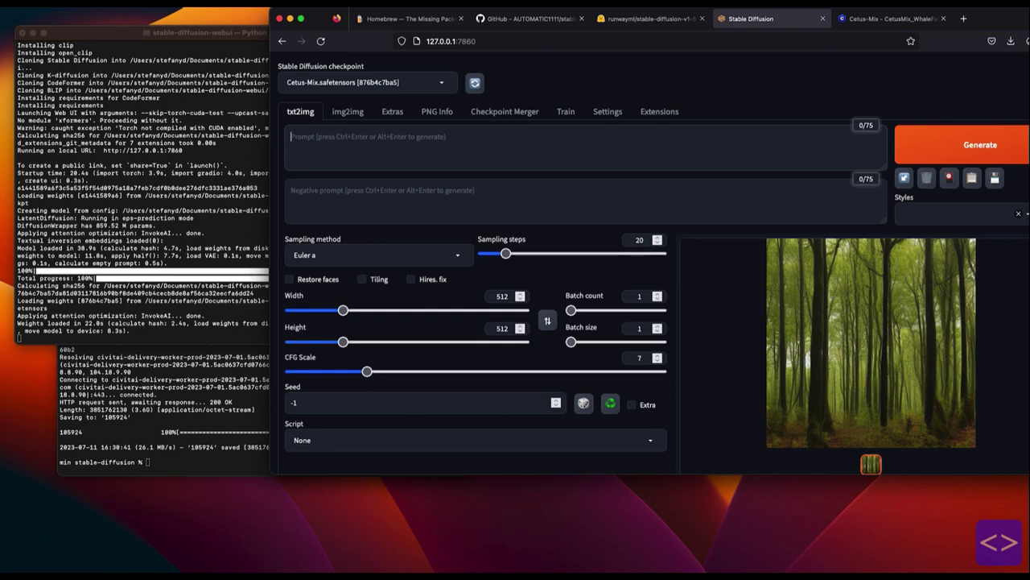
# Generate an image from the prompt 'anime girl sitting on a bench'.
pyautogui.write('anime girl sitting on')
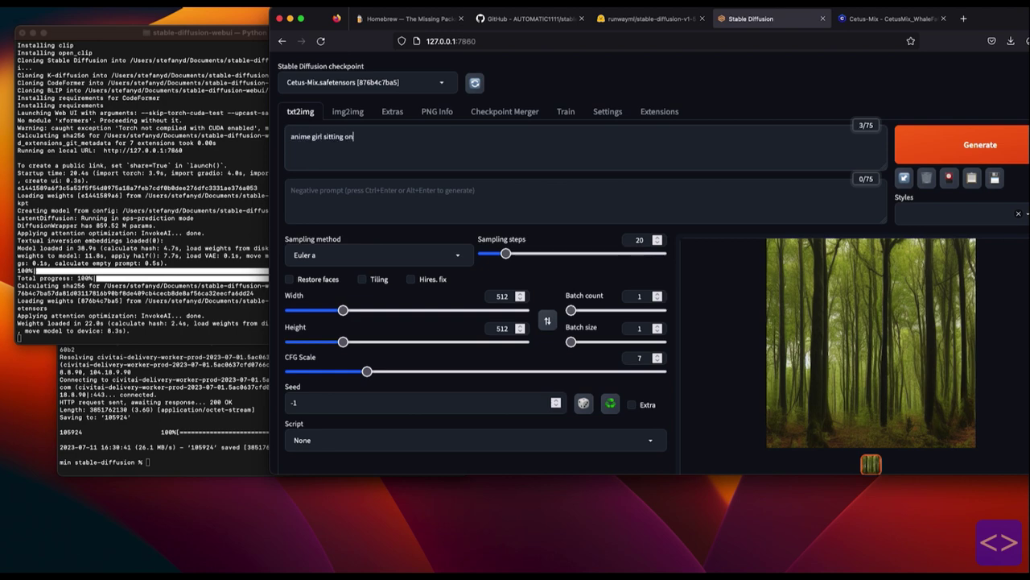
pyautogui.write(' a bench')
pyautogui.hotkey('ctrl', 'Return')
pyautogui.hotkey('ctrl', 'alt', 'c')
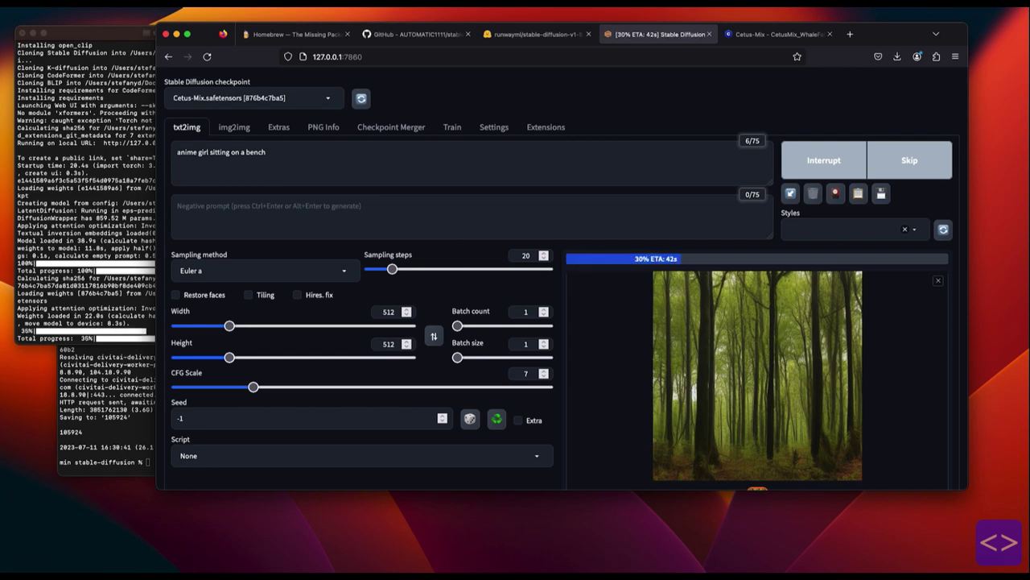
# Follow the generation progress in the server log, then return to the web UI.
pyautogui.scroll(-3, 562, 274)
pyautogui.scroll(3, 562, 273)
pyautogui.press('super+Tab')
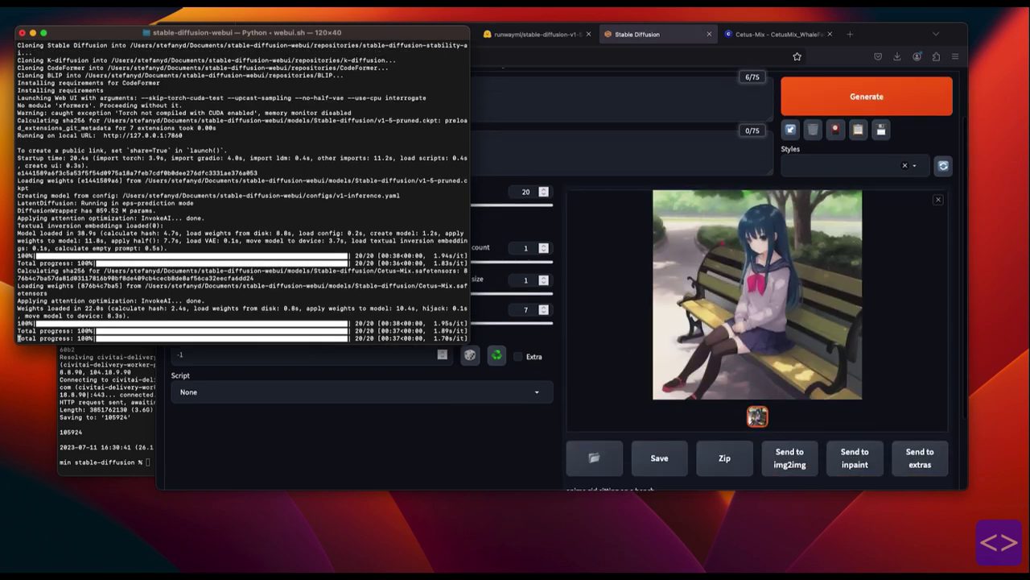
pyautogui.press('super+Tab')
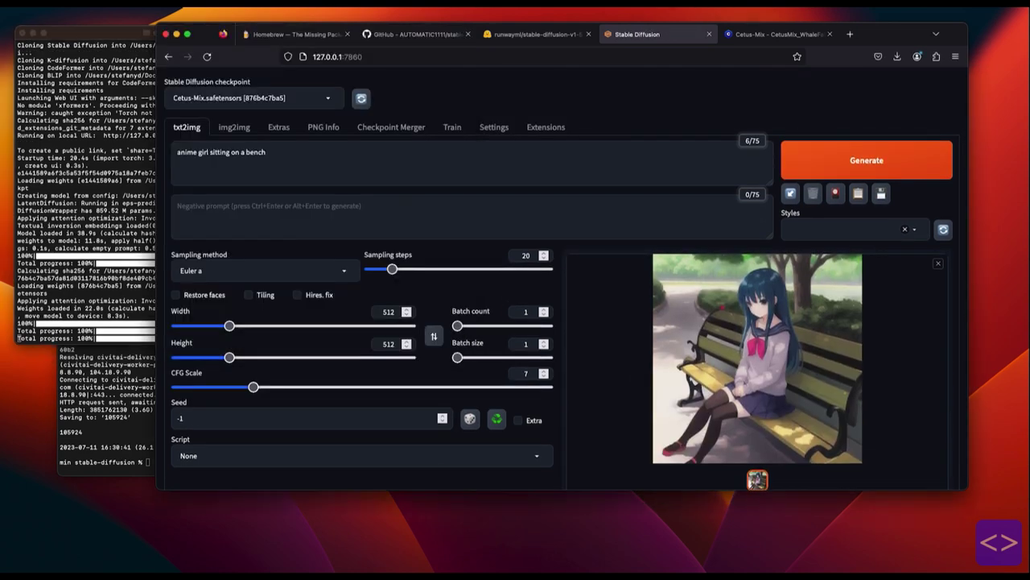